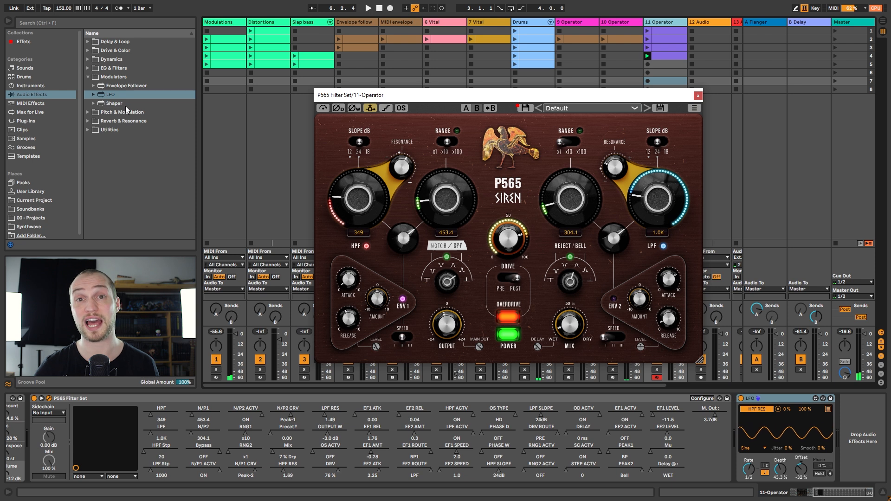
- Insert a Shaper between the P565 Filter Set and the LFO, and draw a curve with a bowed rise and a plateau
drag(113, 103, 686, 469)
click(771, 424)
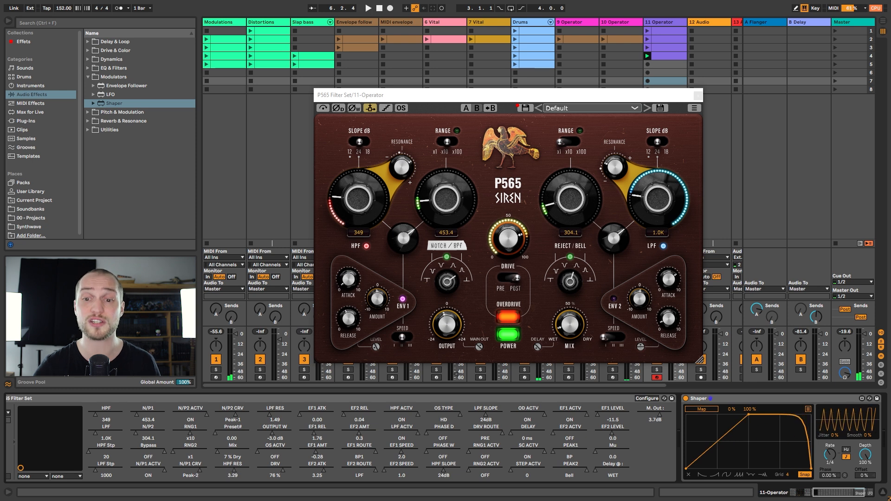
drag(717, 441, 718, 454)
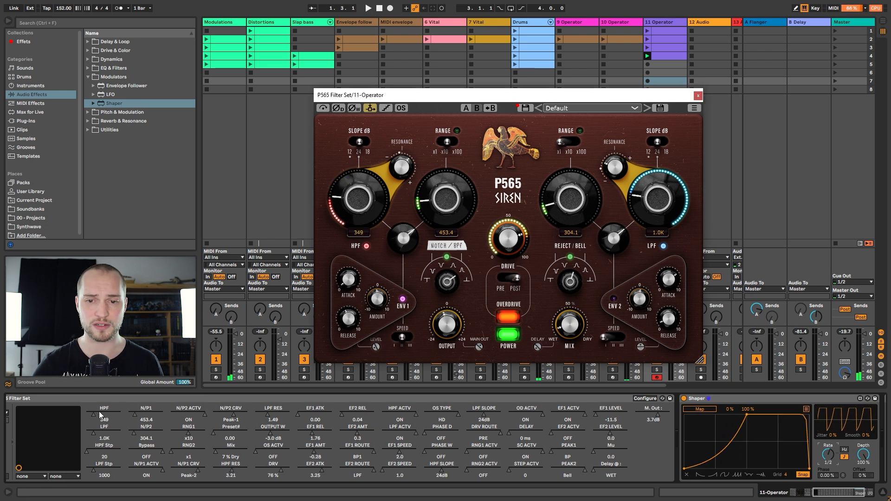
- Map the Shaper to the filter's HPF frequency with a range from 26% to 0% and play the result
click(703, 414)
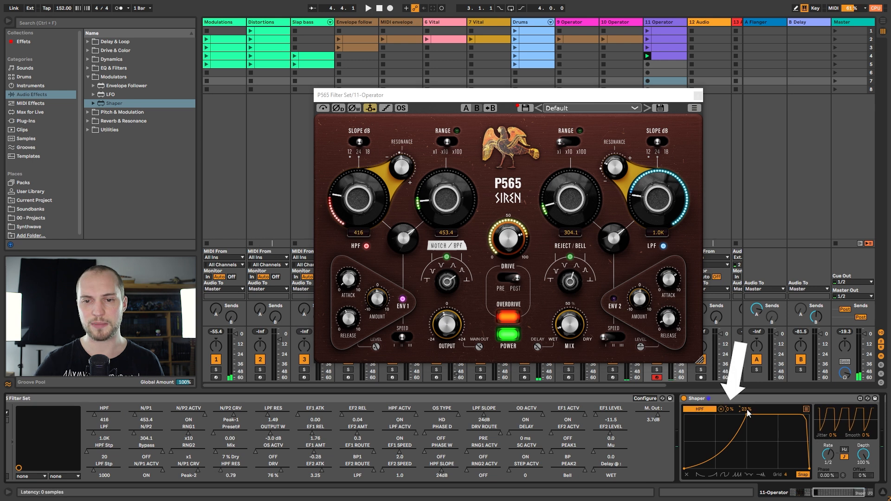
key(space)
drag(733, 411, 733, 407)
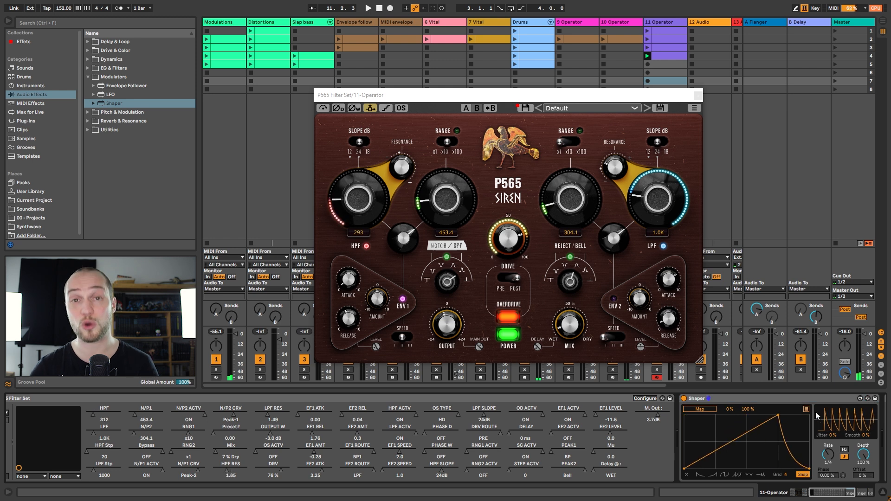
- Map the ramp-shaped second Shaper to the filter's PEAK1 parameter and play the result
click(700, 411)
click(571, 445)
key(space)
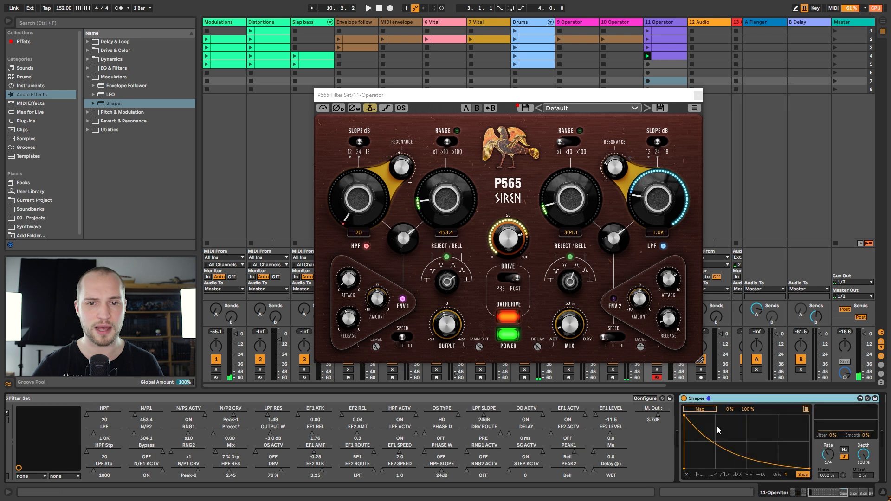
- Reshape the third Shaper's curve by moving and bending its points, and map it to the filter's OUTPUT W parameter
drag(684, 415, 744, 415)
drag(766, 443, 789, 417)
drag(718, 420, 724, 460)
click(699, 408)
click(281, 428)
drag(684, 468, 684, 443)
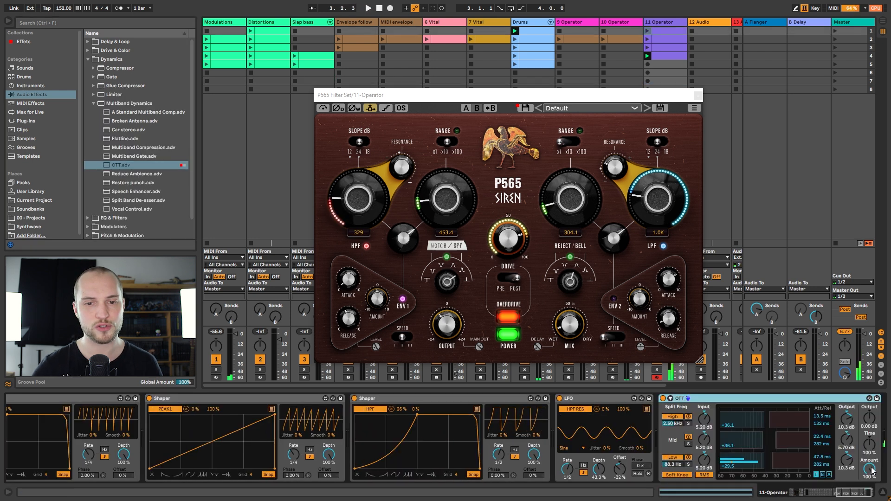
- Increase the time and reduce the amount of the OTT at the end of the 11 Operator chain during playback
key(space)
drag(869, 444, 869, 404)
drag(869, 469, 869, 483)
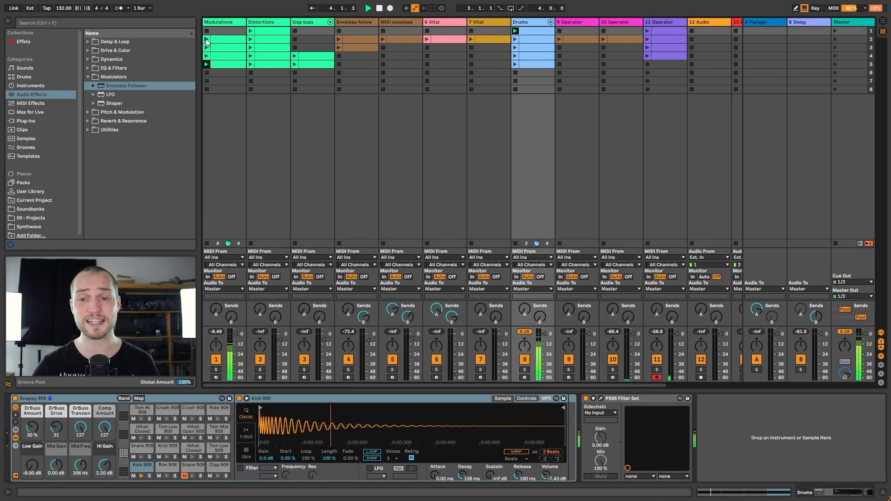
- Launch the second-row Modulations and Drums clips and the fifth-row Modulations clip to hear the modulated bass with drums
click(206, 39)
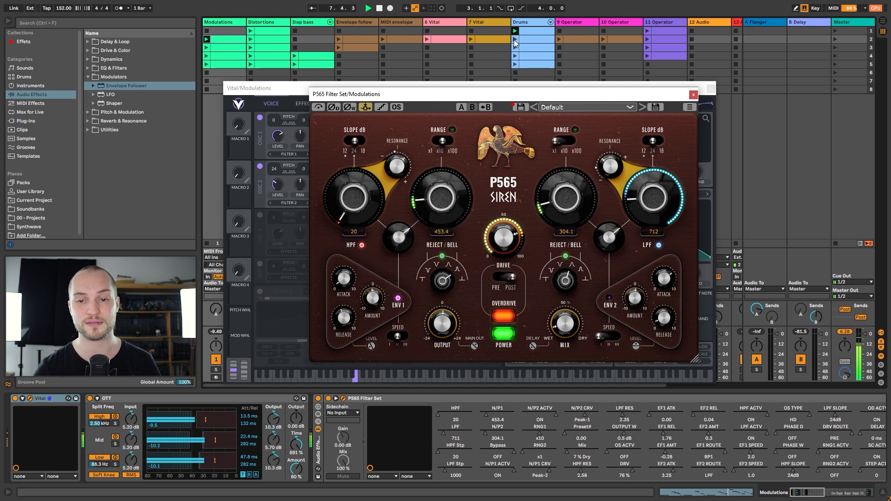
click(514, 39)
click(206, 64)
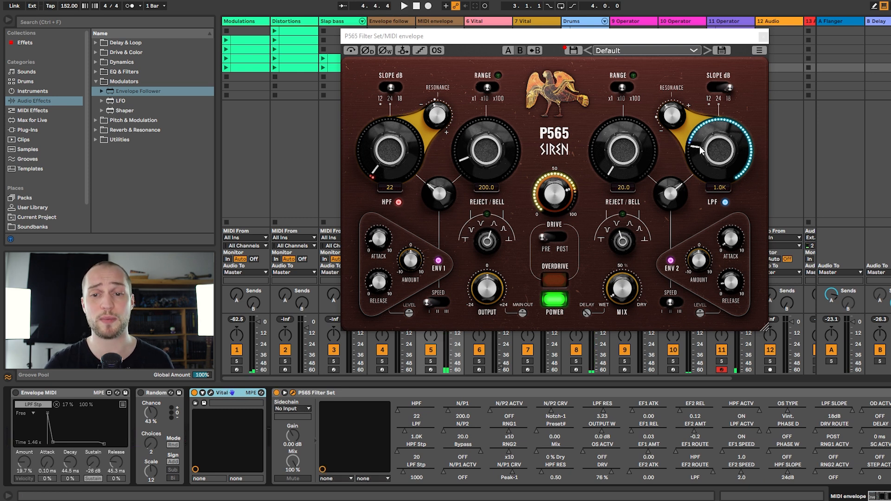
- Play the MIDI envelope track with the P565 filter's envelope 2 off and on to compare the sound
mouse_move(553, 207)
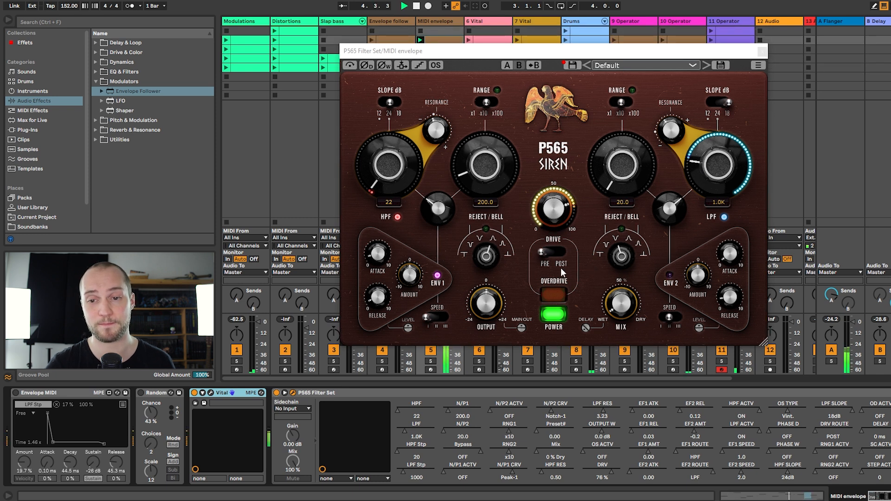
key(space)
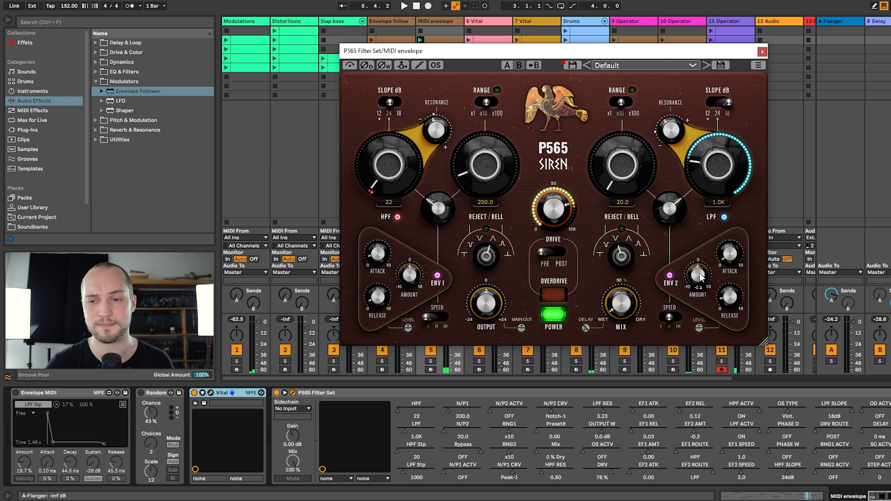
key(space)
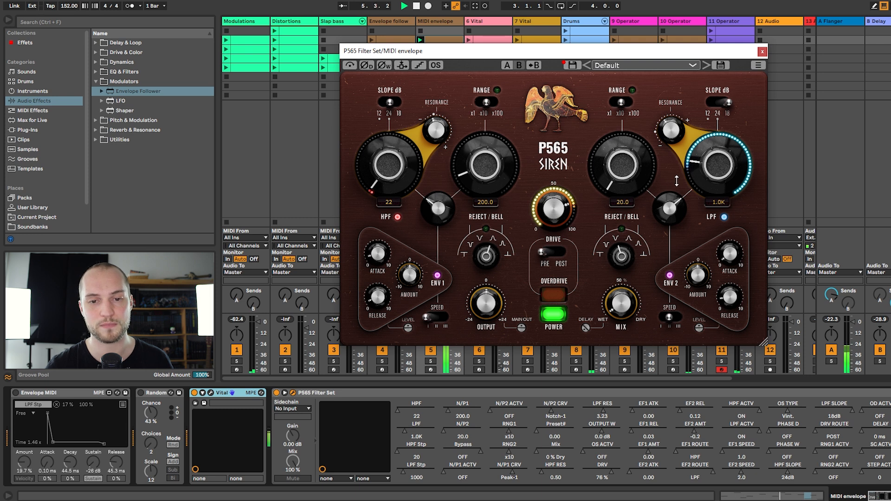
key(space)
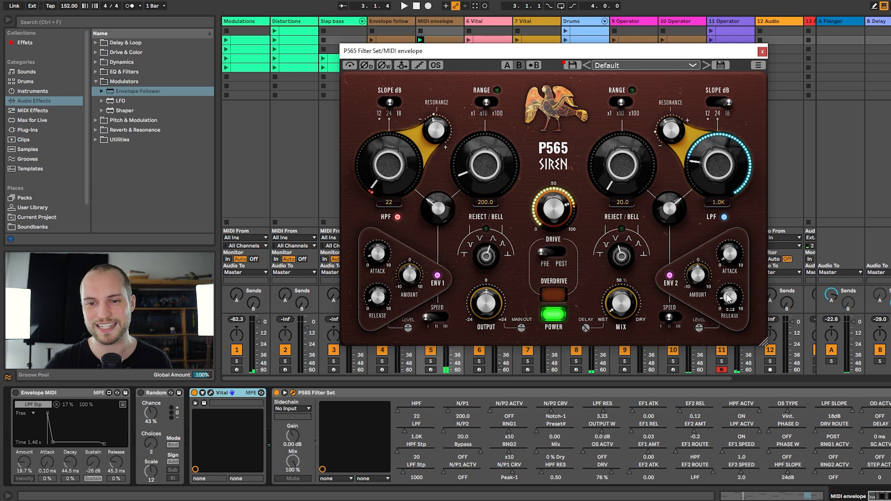
- Try envelope 2 of the filter at speed III with attack and release at 10, and play the result
click(670, 318)
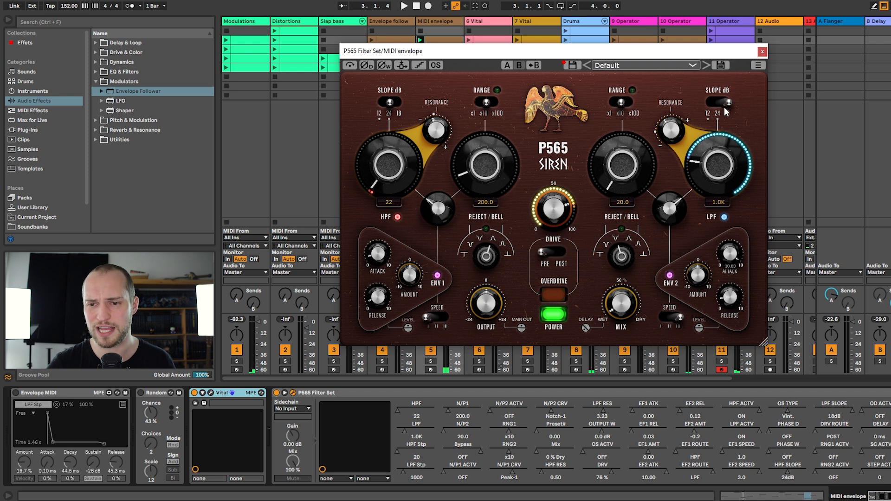
key(space)
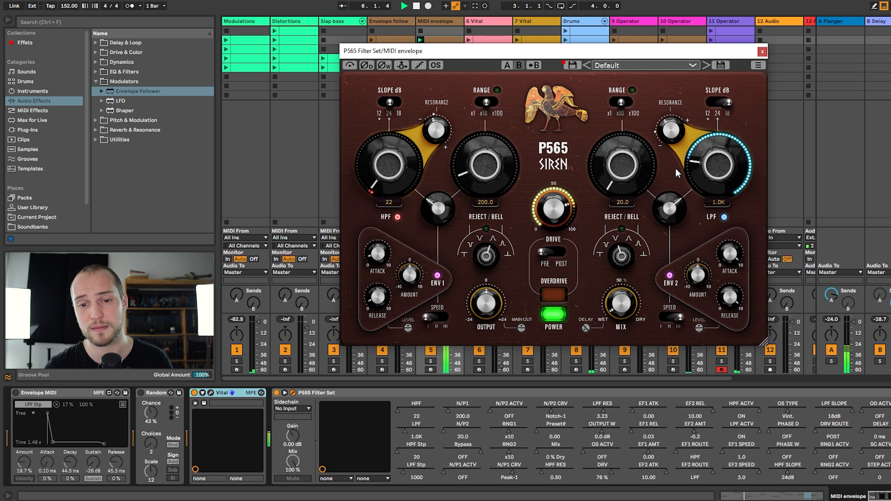
key(space)
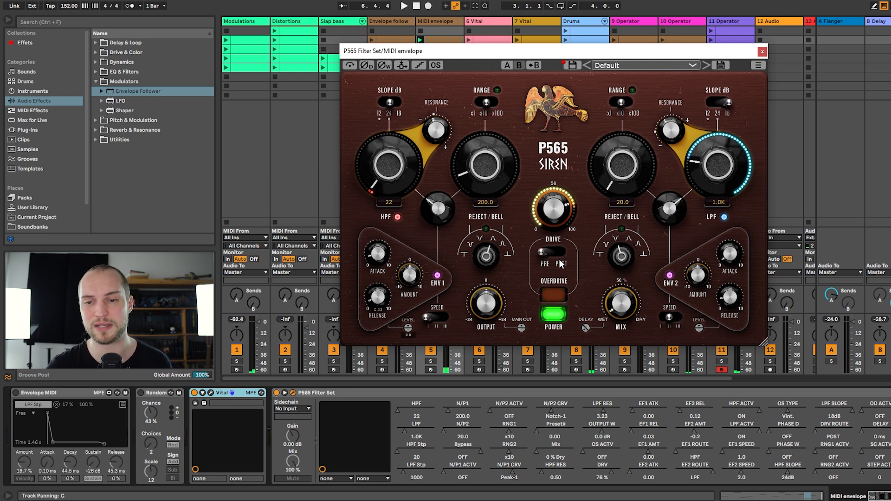
- Locate Envelope MIDI among the MIDI effects, and map the track's Envelope MIDI device to the filter's LPF frequency
click(33, 111)
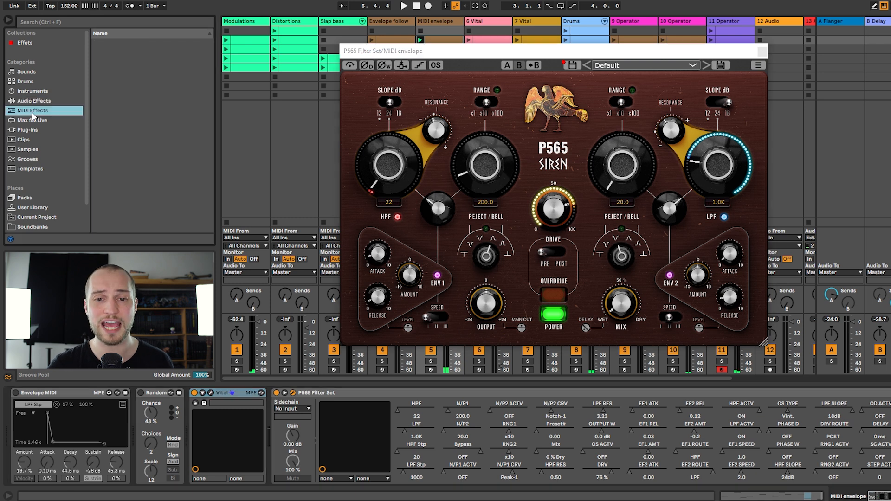
click(142, 64)
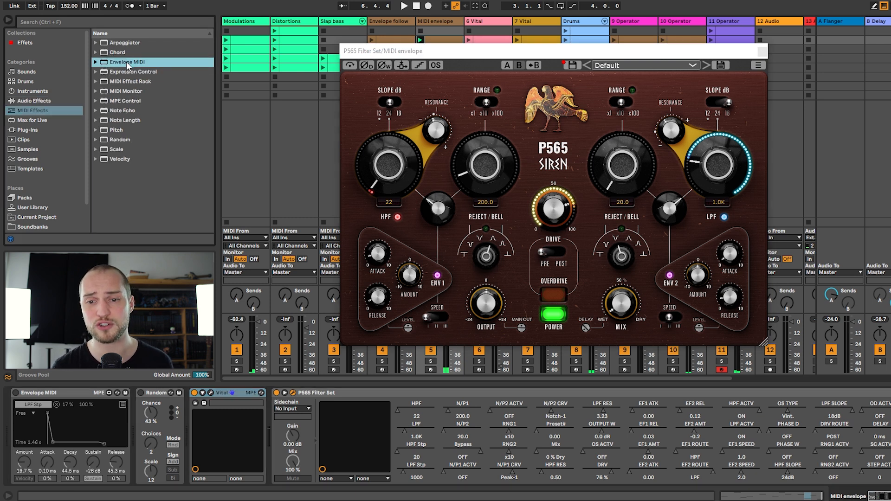
click(60, 394)
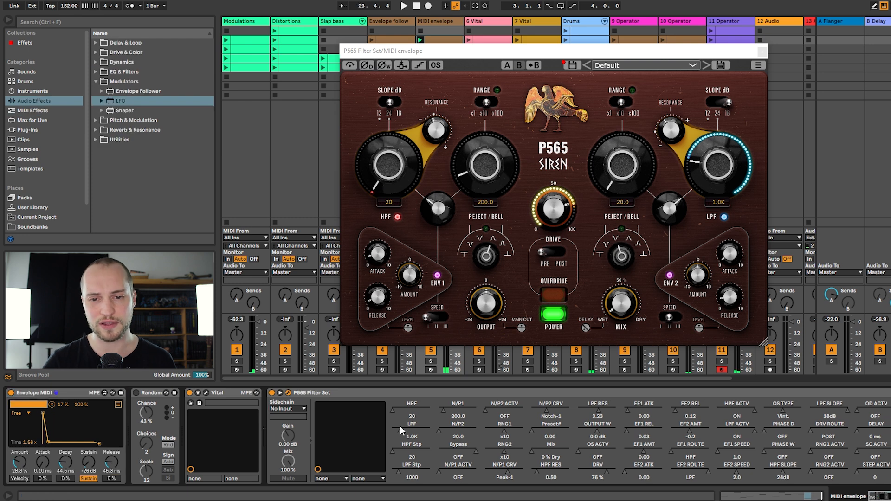
click(411, 429)
key(space)
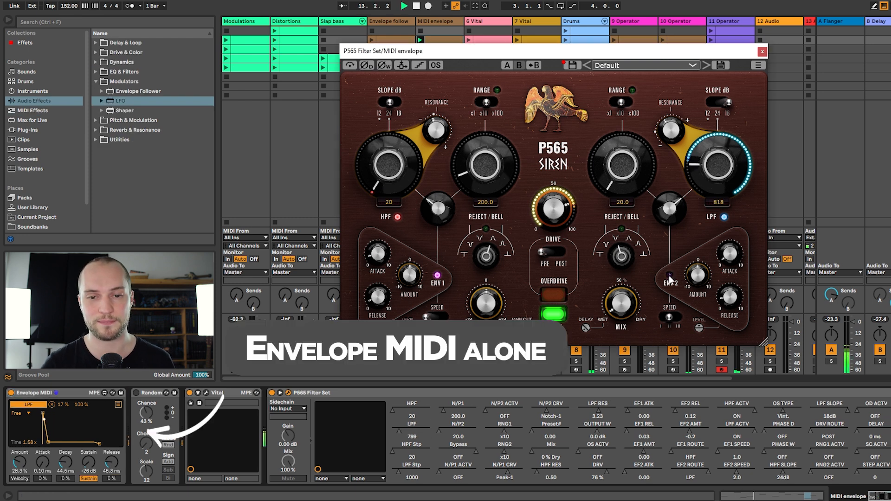
- Toggle envelope 2 and the Envelope MIDI device to compare each alone and both together, leaving both active
click(669, 275)
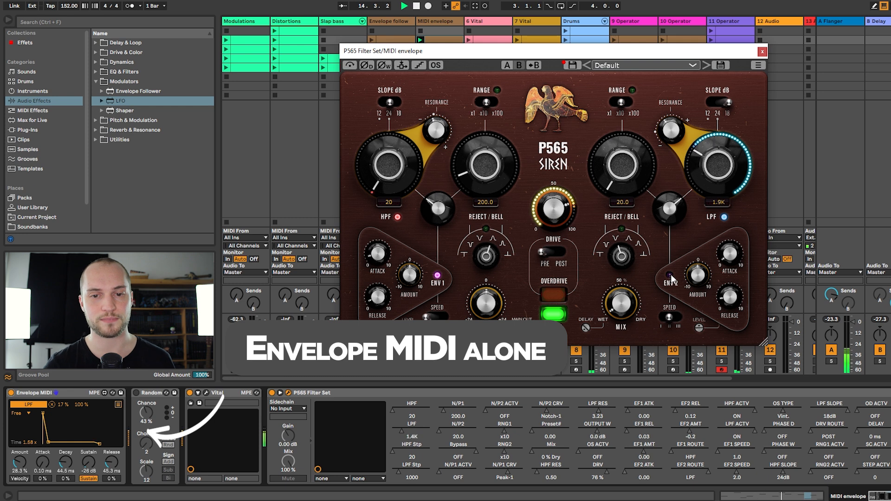
click(11, 393)
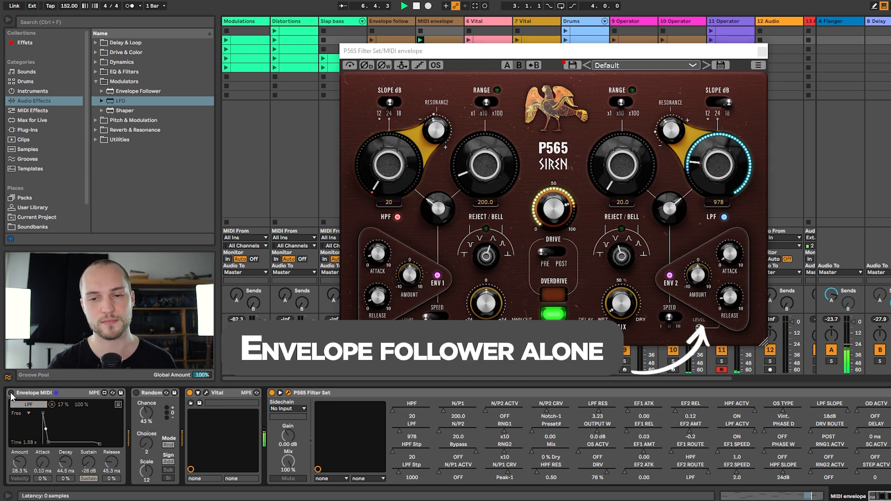
click(11, 392)
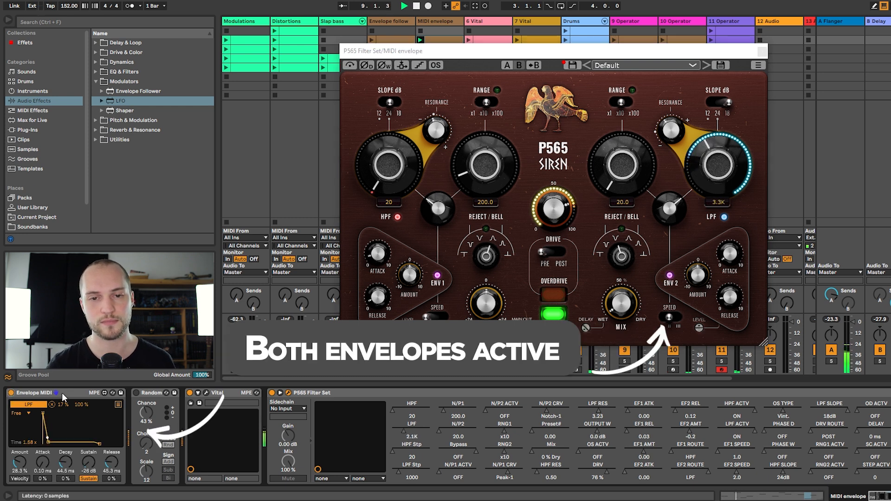
click(669, 275)
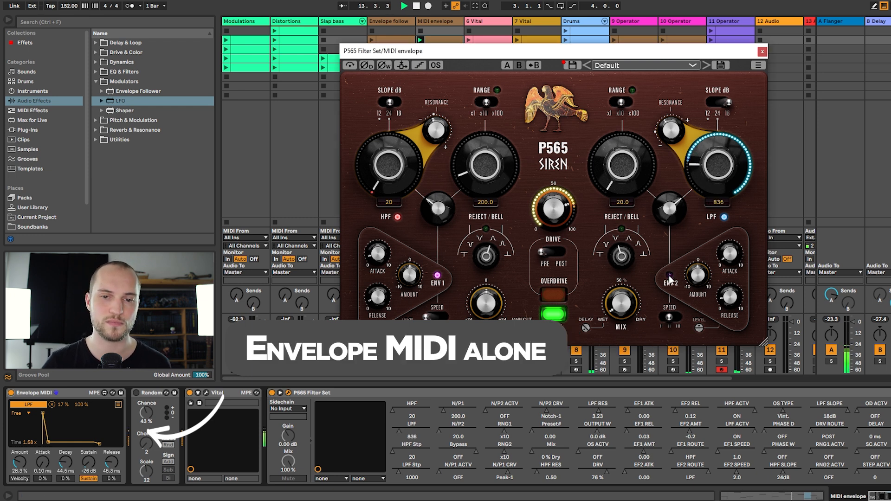
click(671, 277)
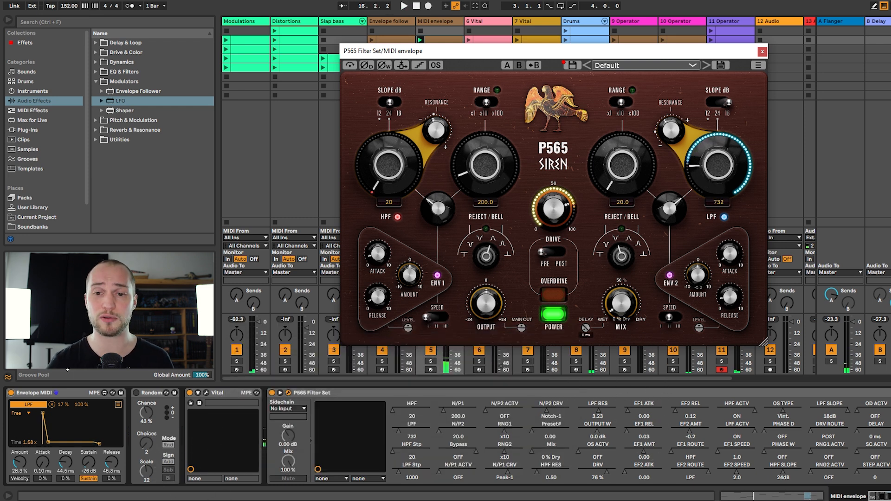
- Add an LFO between Vital and the P565 Filter Set on the MIDI envelope track and start mapping it
drag(117, 99, 258, 427)
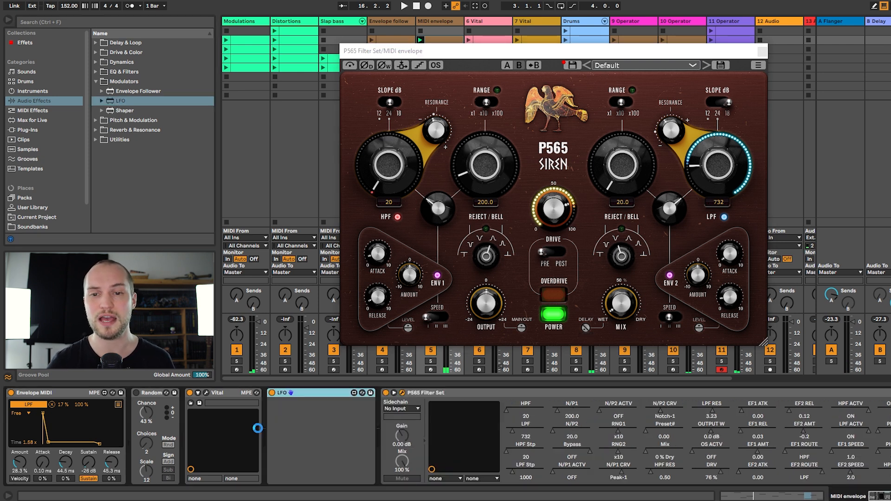
click(285, 404)
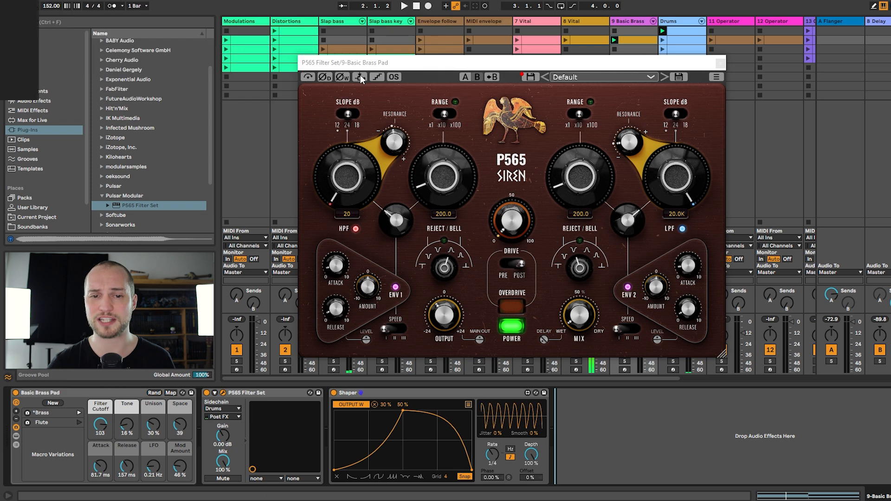
- Enable external sidechaining from Drums on the Basic Brass Pad's P565 filter, and increase envelope 2's release
key(space)
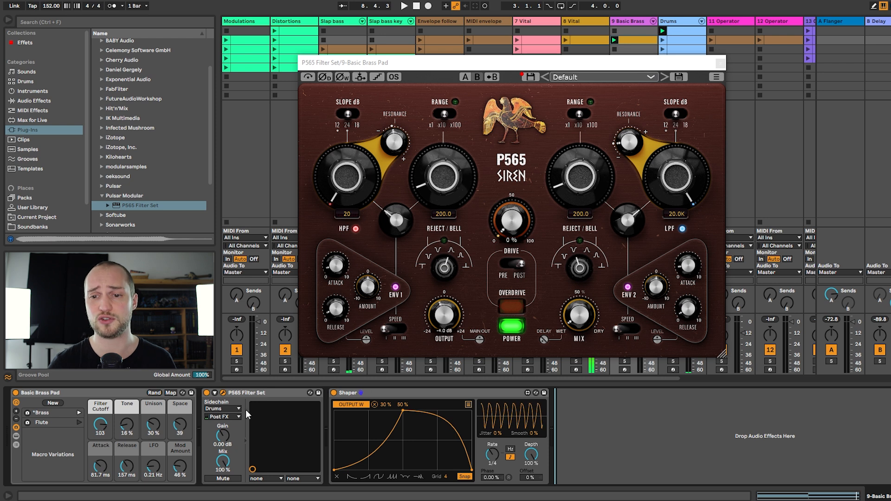
click(229, 409)
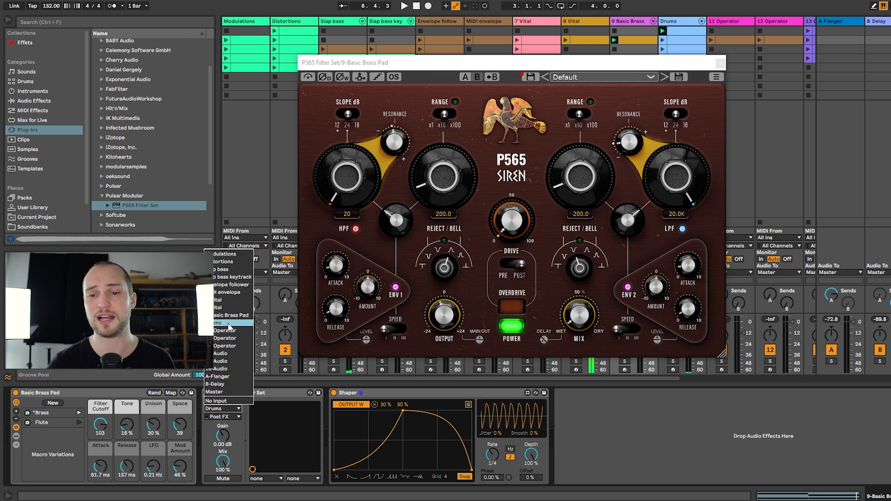
click(226, 324)
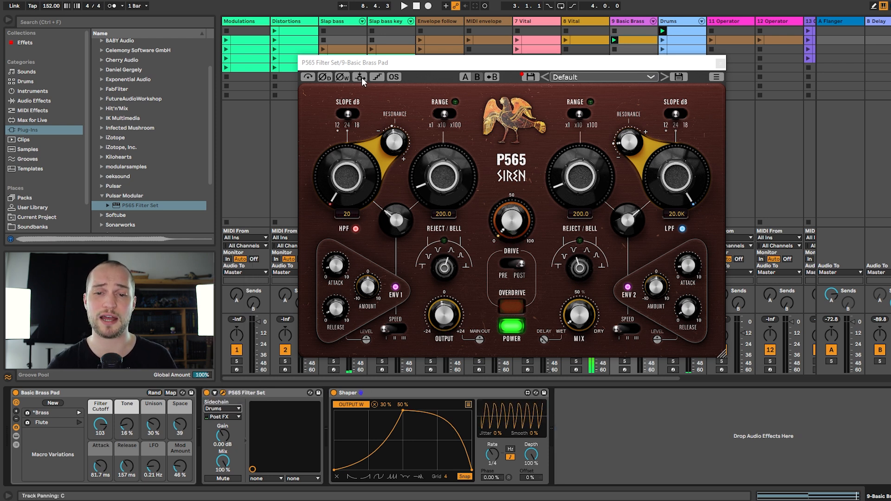
click(362, 79)
mouse_move(688, 263)
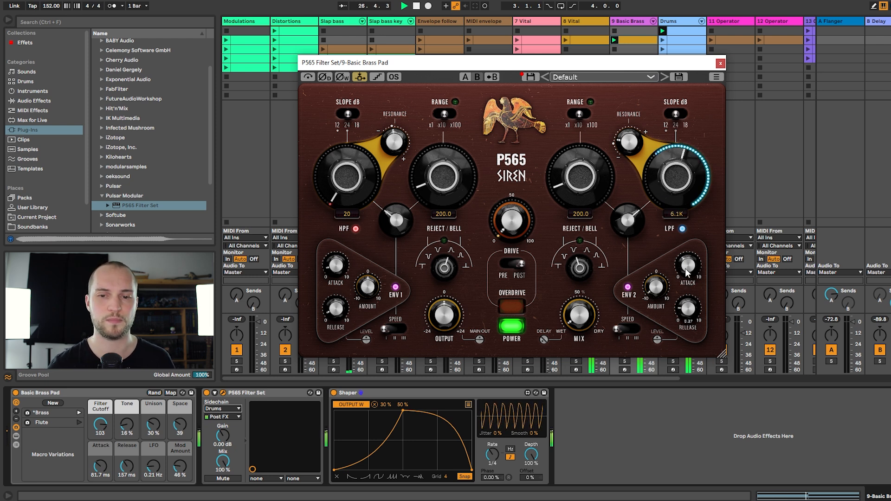
drag(692, 306, 688, 278)
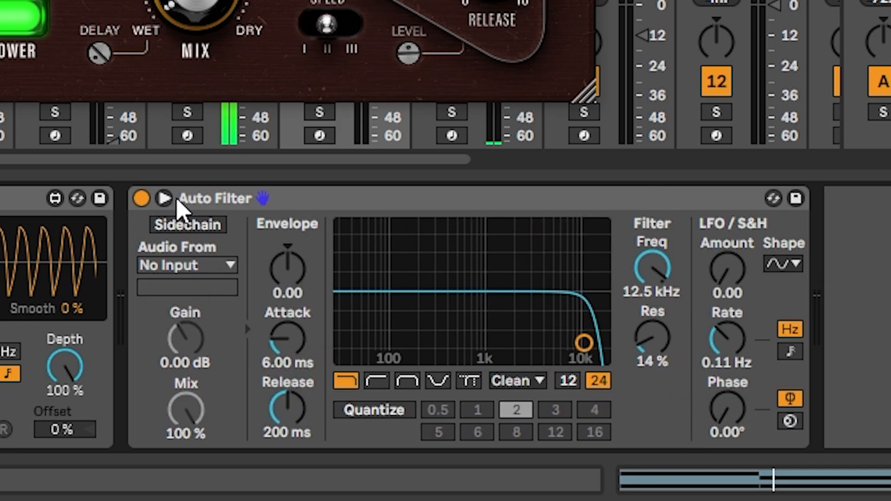
- Toggle the sidechain of the Auto Filter
click(194, 227)
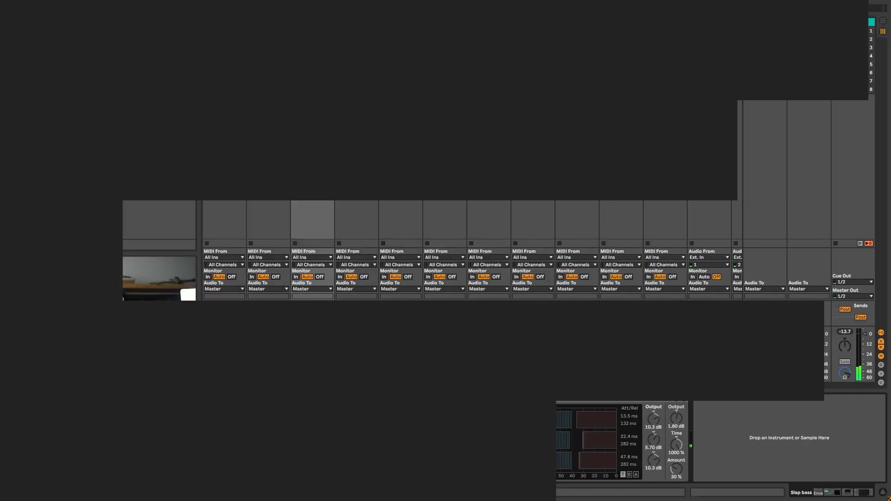
- Switch between the two Vital chains in the Slap bass instrument rack to compare their devices
key(Down)
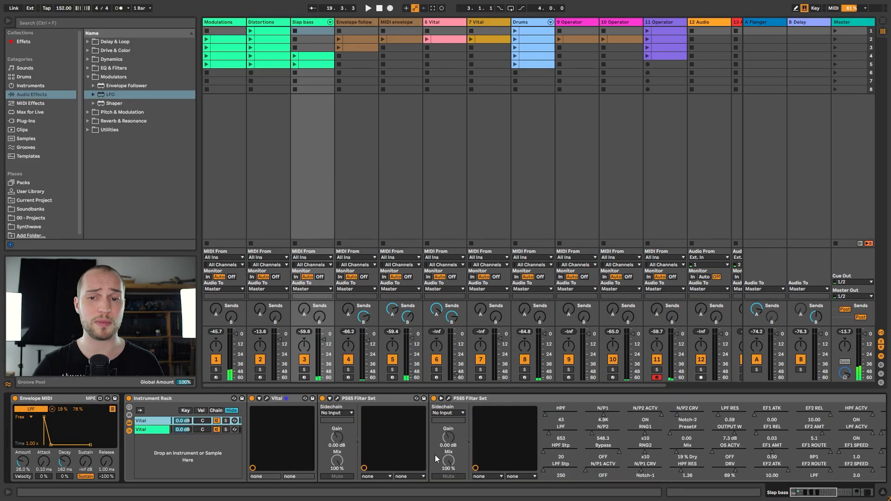
key(Up)
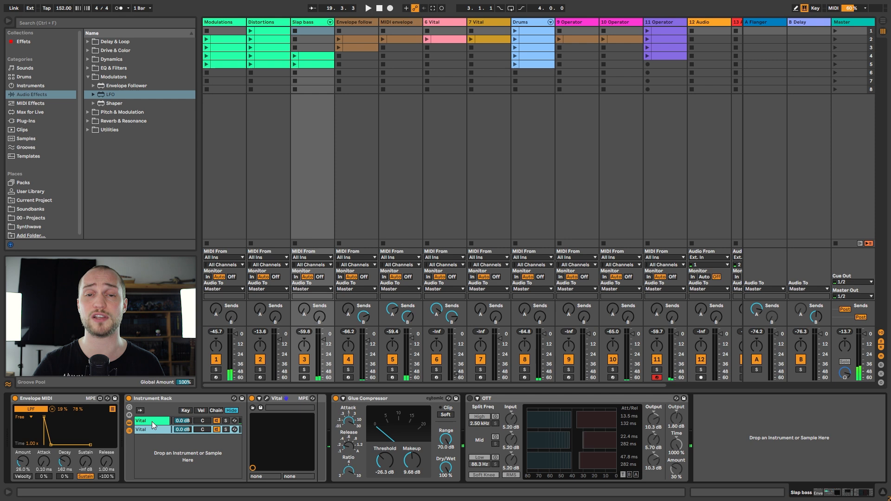
- Play the Slap bass clip and inspect the Basic Shapes Vital patch in the rack's second chain
key(Down)
scroll(440, 445, right, 3)
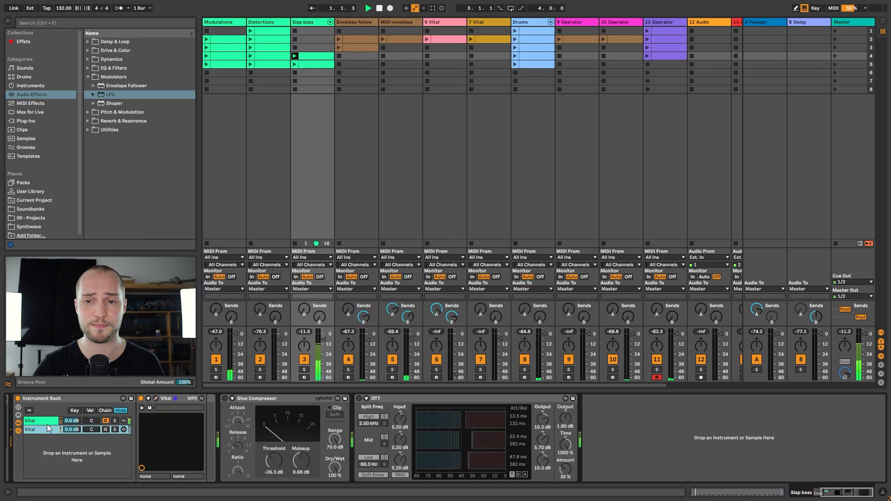
key(Down)
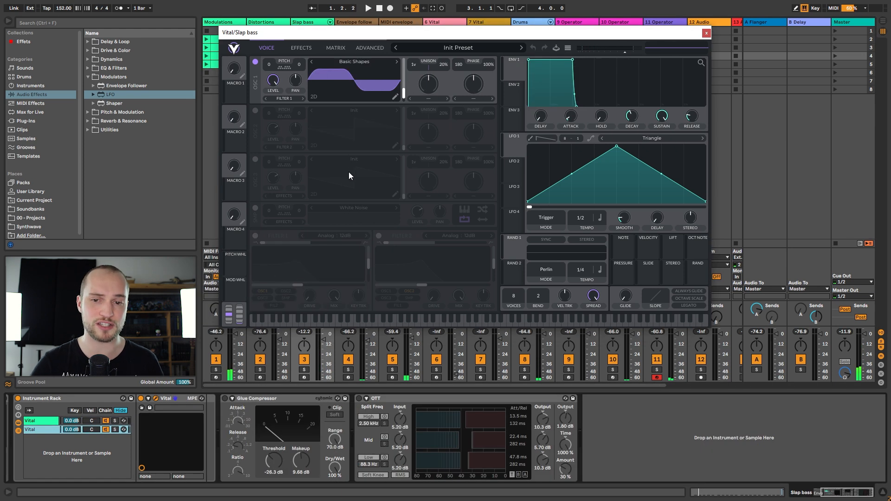
key(space)
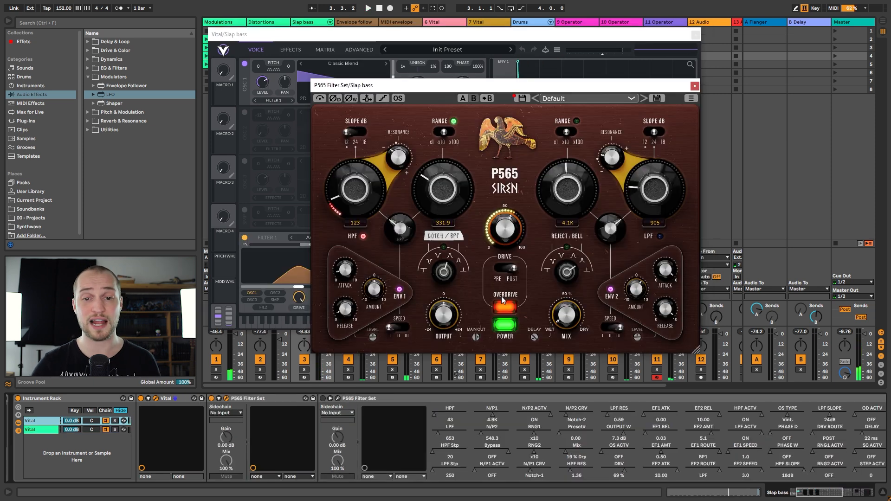
- Play the bass through the first chain's P565 filter and enable its Notch/BPF band to hear the effect
mouse_move(504, 239)
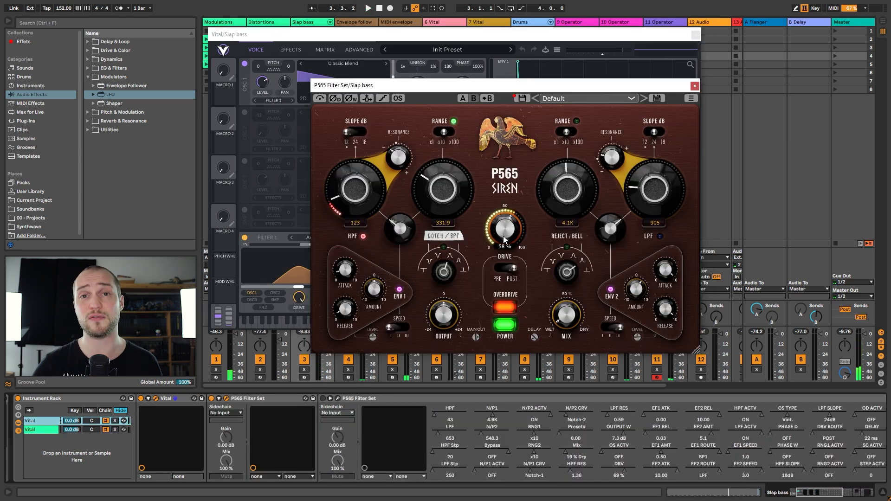
key(space)
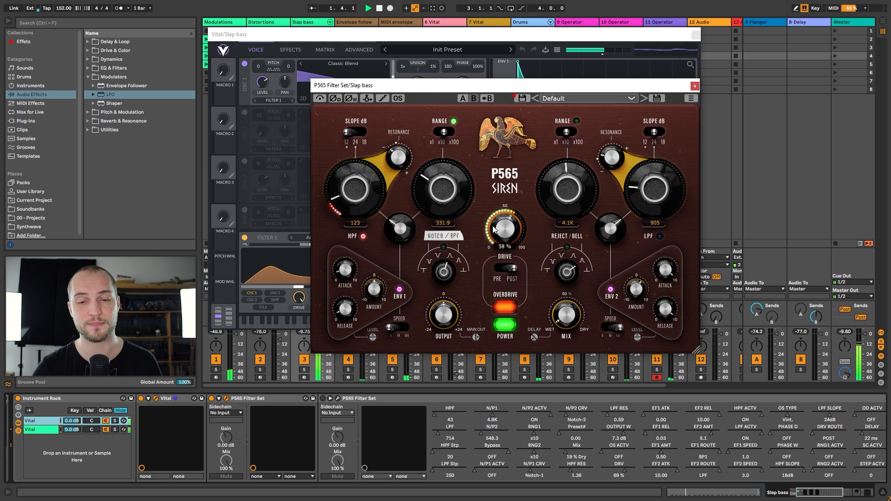
key(space)
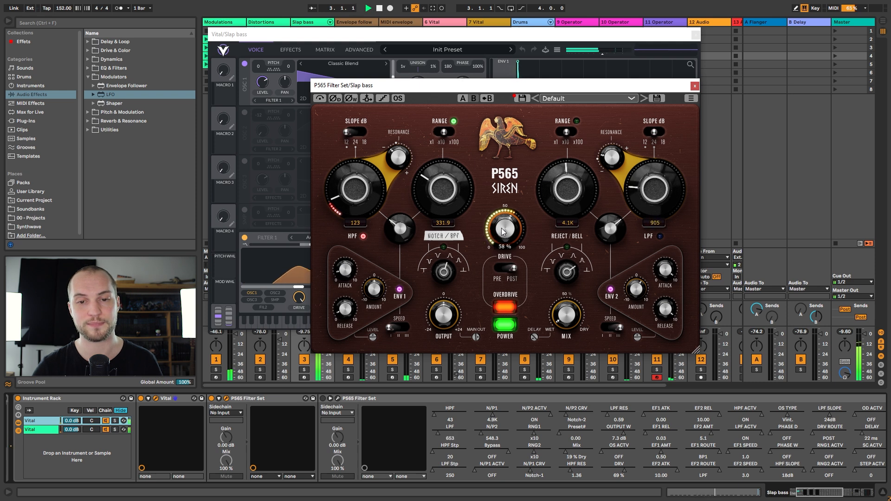
click(443, 248)
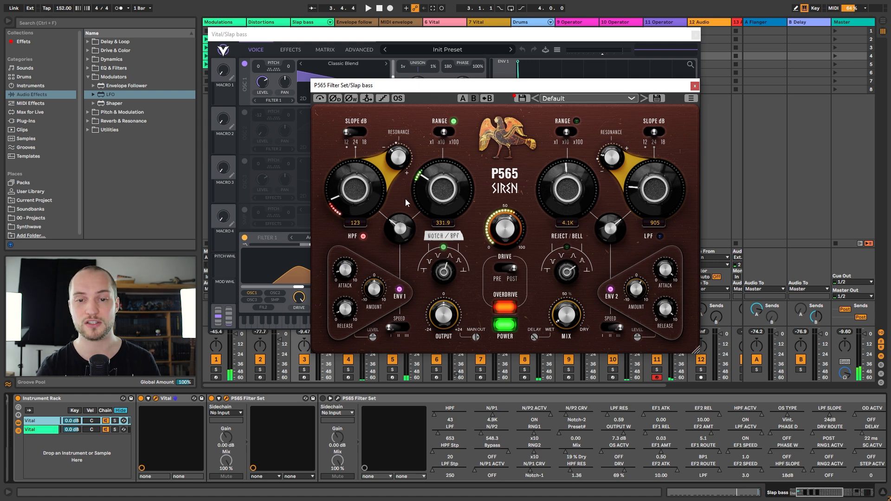
key(space)
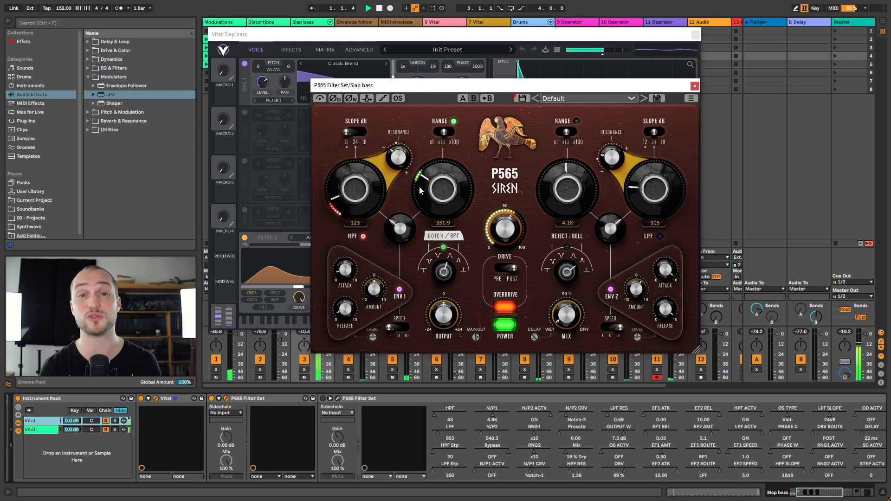
mouse_move(420, 191)
mouse_down()
mouse_move(433, 226)
mouse_move(416, 197)
mouse_move(446, 161)
mouse_move(418, 173)
mouse_up()
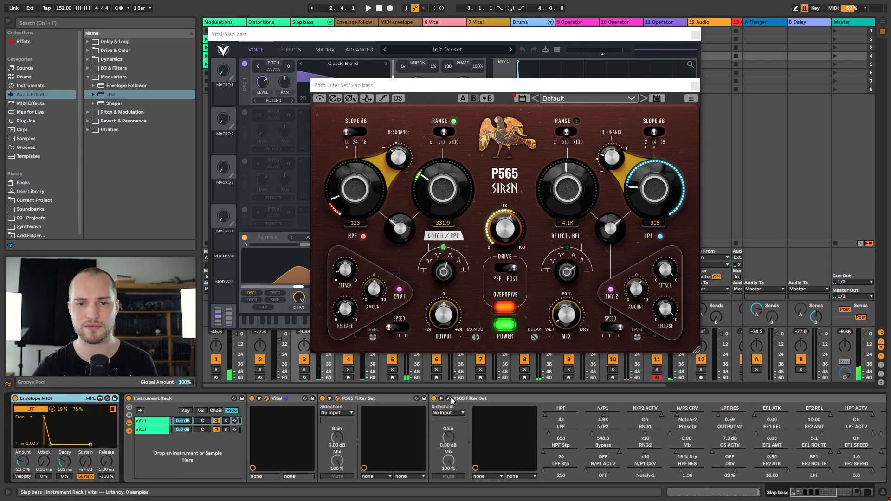
- Open the Slap bass chain's second P565 Filter Set and play the bass with its low-pass filter switched off and on
click(449, 397)
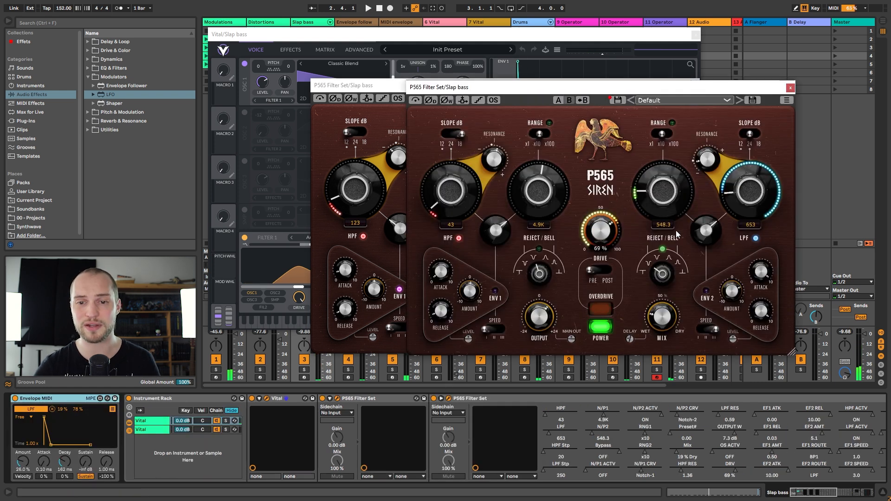
click(755, 239)
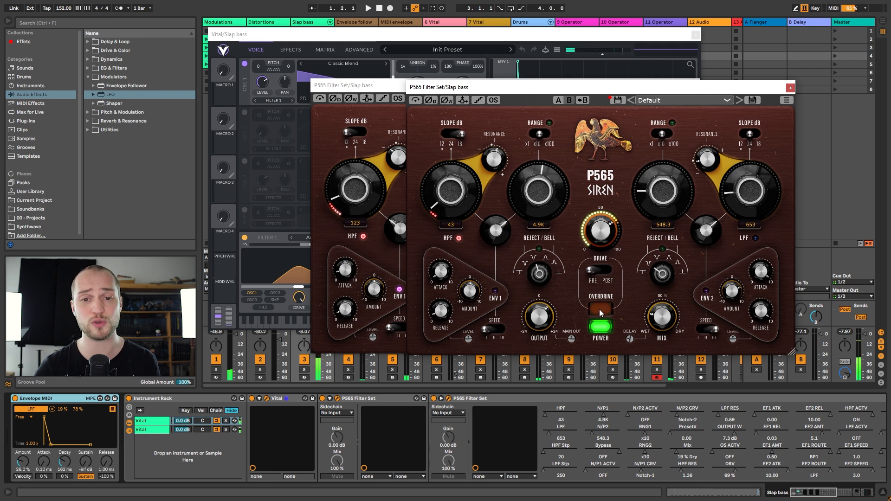
key(space)
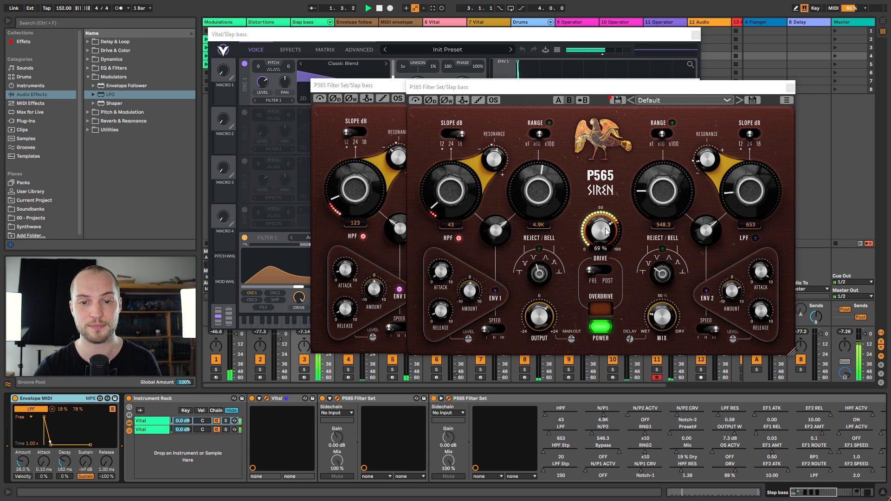
click(755, 239)
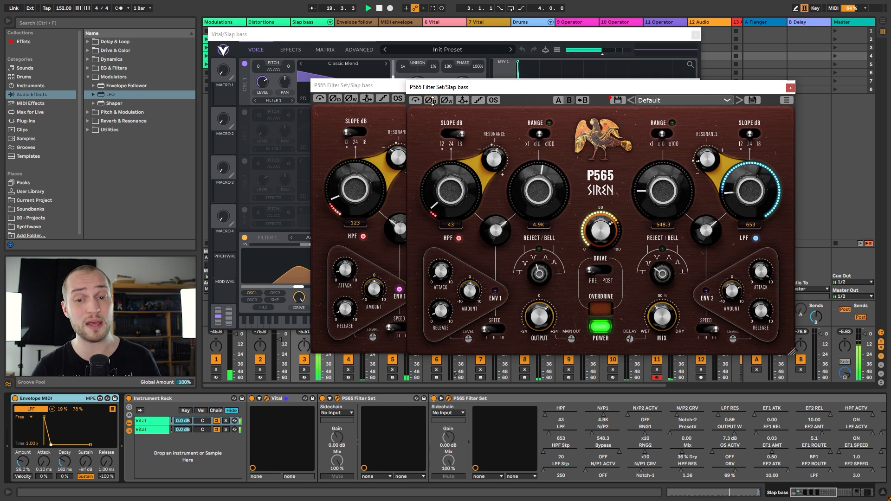
- Turn on the Glue Compressor on the Slap bass track and reposition the Vital window for comparison
drag(818, 492, 855, 492)
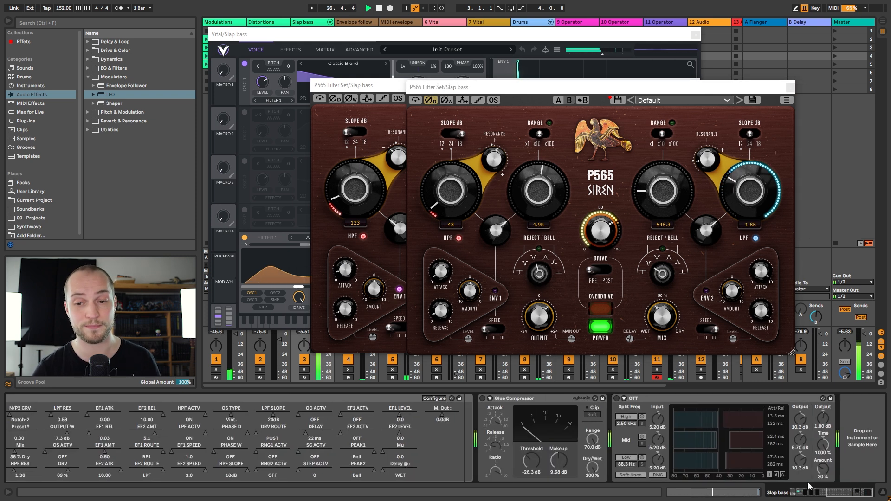
click(482, 398)
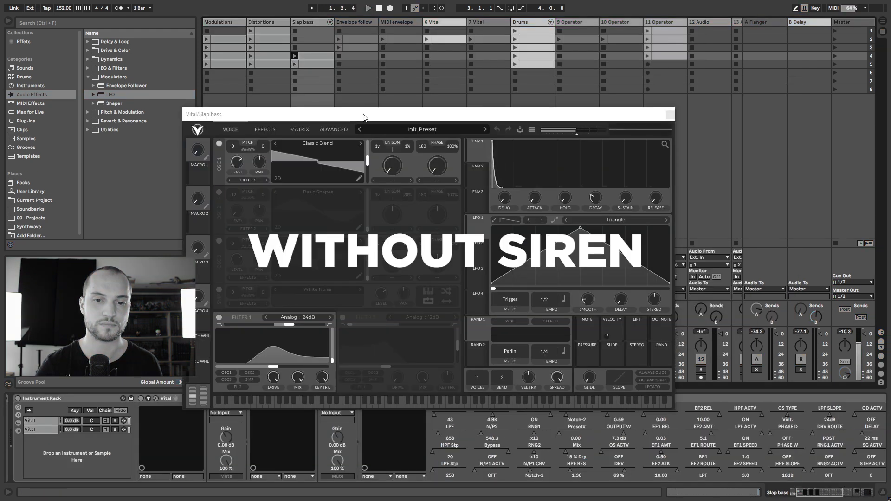
drag(365, 105, 381, 45)
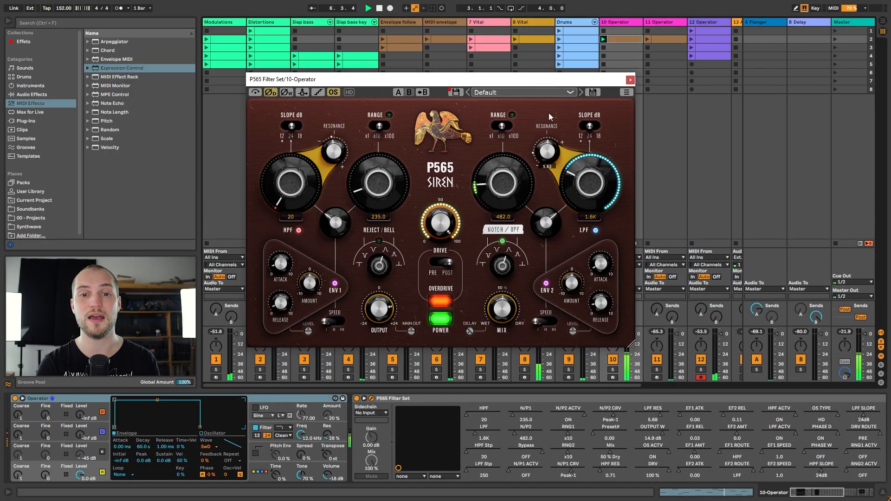
- Add Expression Control before Operator on the 10-Operator track, and map its Keytrack source to the P565's LPF frequency
drag(474, 83, 515, 86)
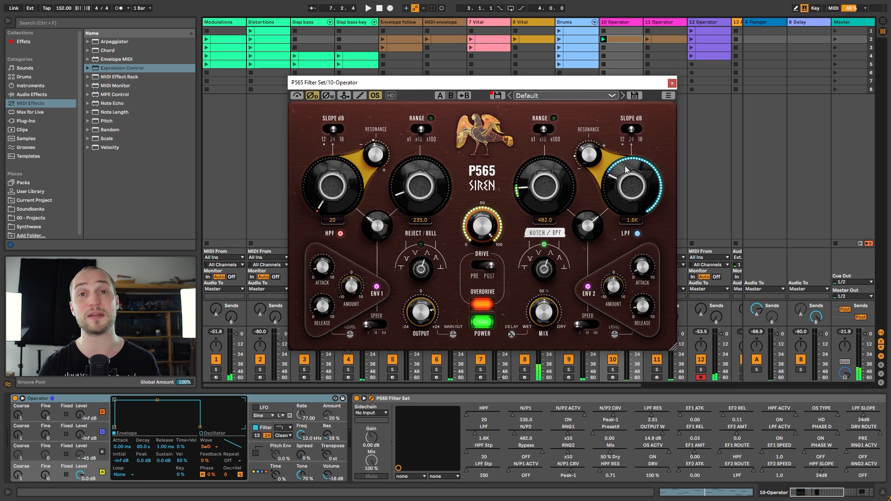
click(82, 95)
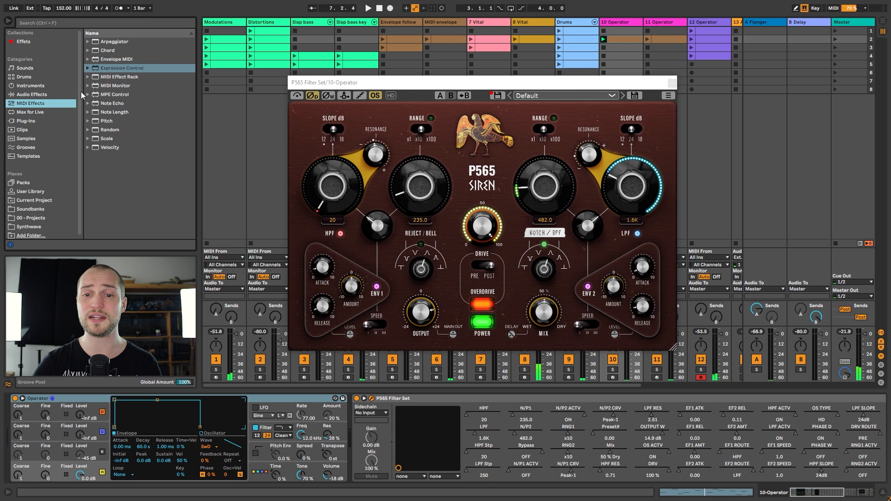
drag(114, 69, 6, 423)
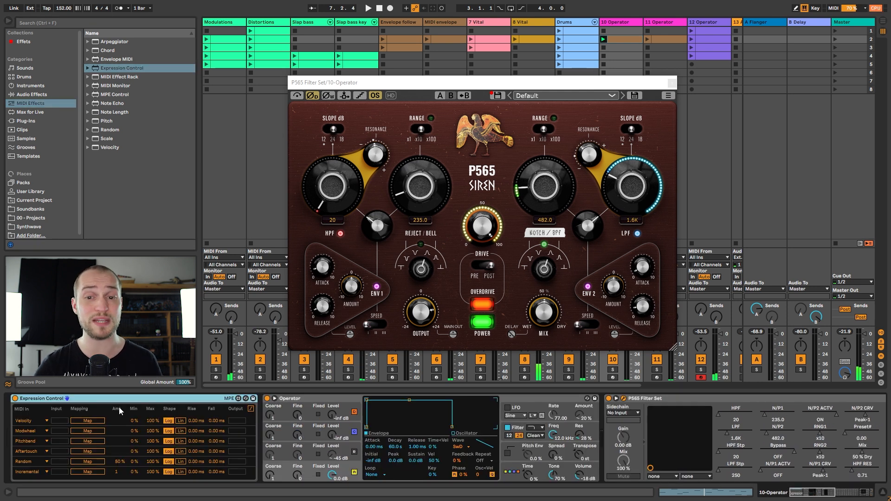
click(36, 421)
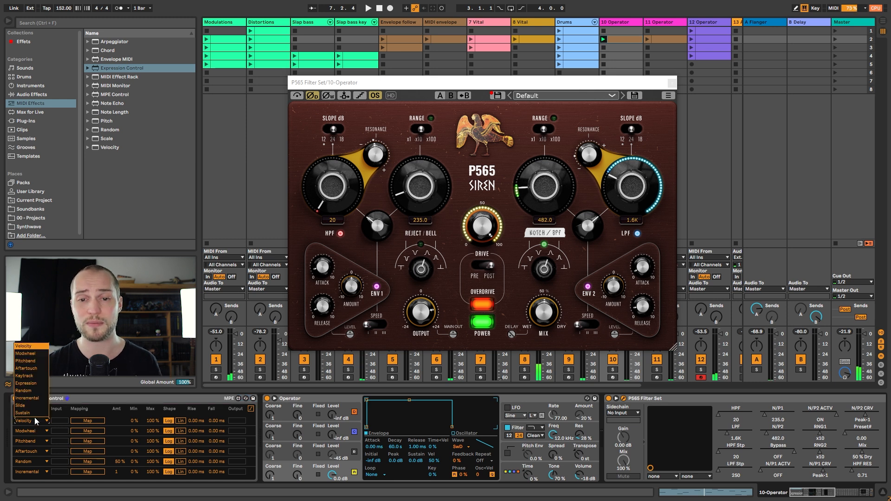
click(26, 376)
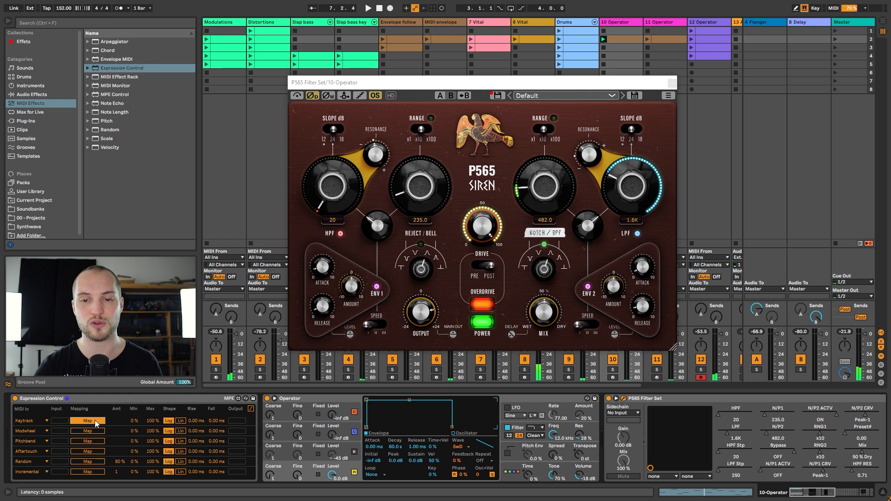
click(736, 432)
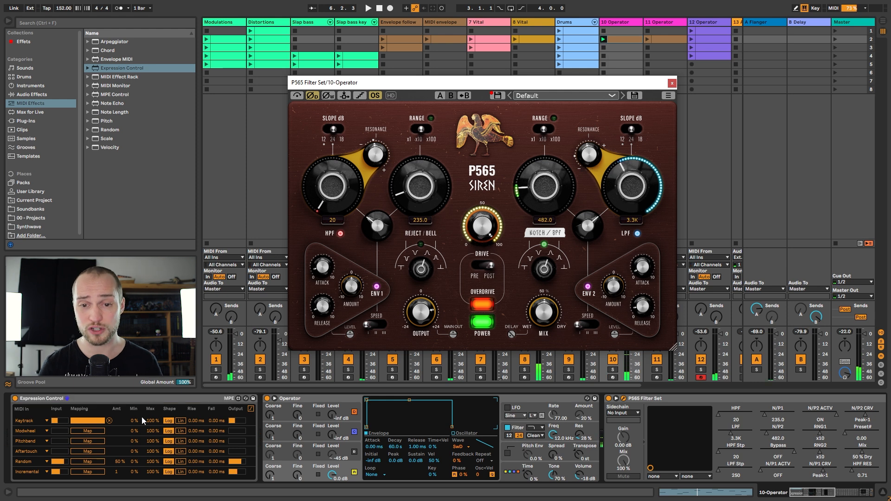
- Reduce the Keytrack mapping's maximum to 50 % in Expression Control
click(153, 421)
mouse_move(153, 421)
mouse_down()
mouse_move(153, 432)
mouse_move(163, 414)
mouse_move(153, 430)
mouse_up()
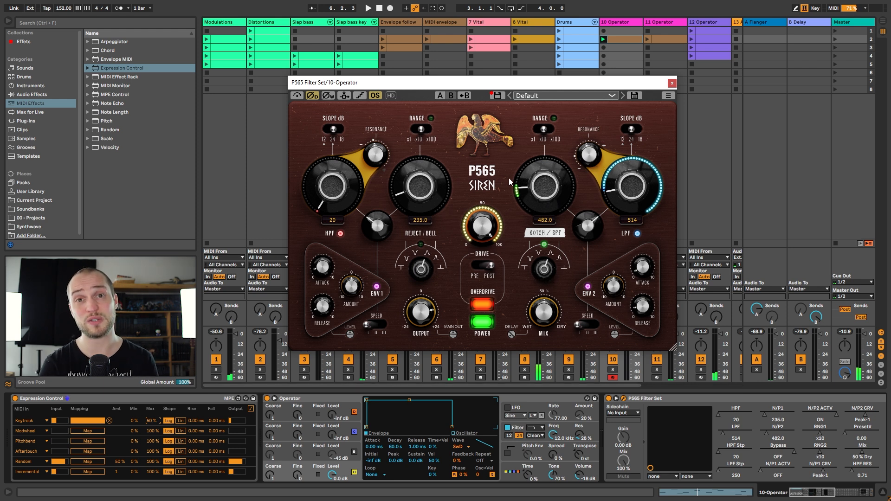
mouse_move(587, 156)
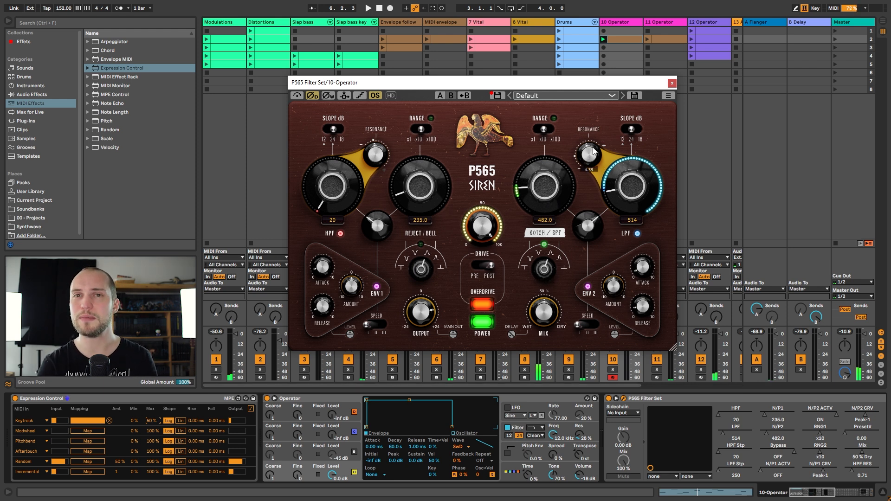
- Add a Pitch device before and after Expression Control, transposing the first to -24 st and the second to +24 st
click(45, 103)
drag(108, 122, 18, 422)
drag(105, 121, 258, 426)
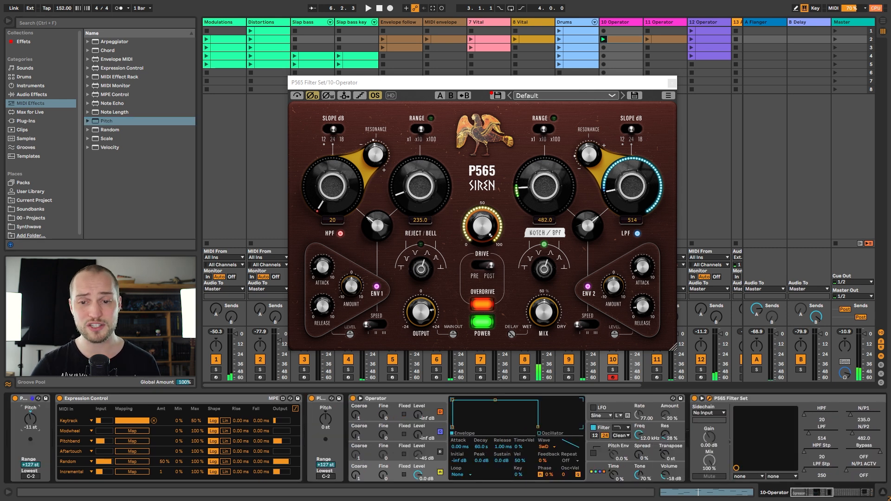
drag(30, 419, 30, 417)
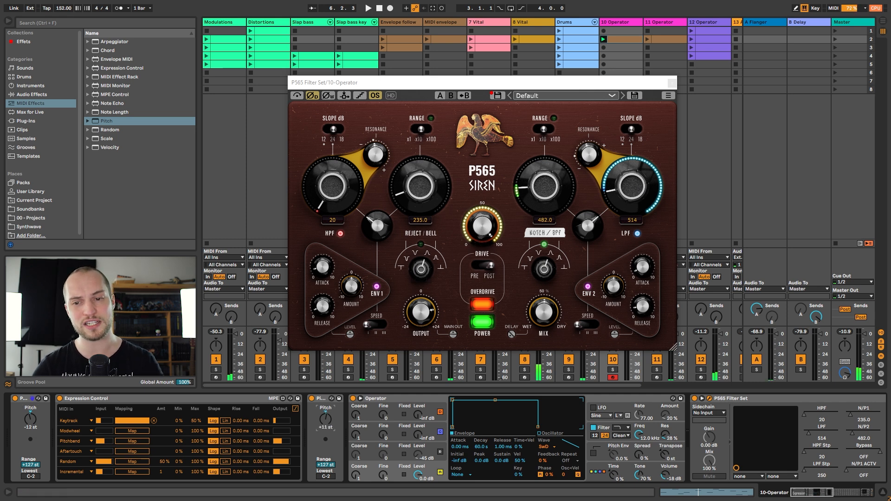
drag(329, 420, 329, 421)
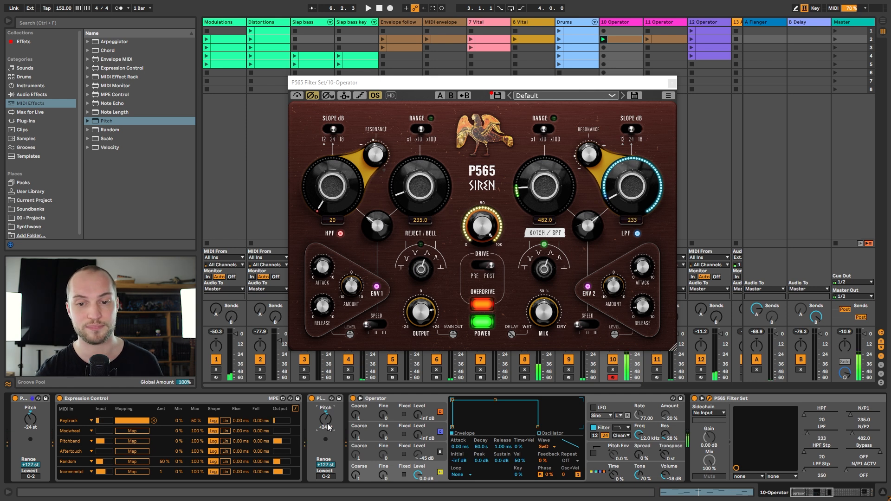
- Group both Pitch devices and Expression Control into a MIDI Effect Rack and show its macros
click(320, 399)
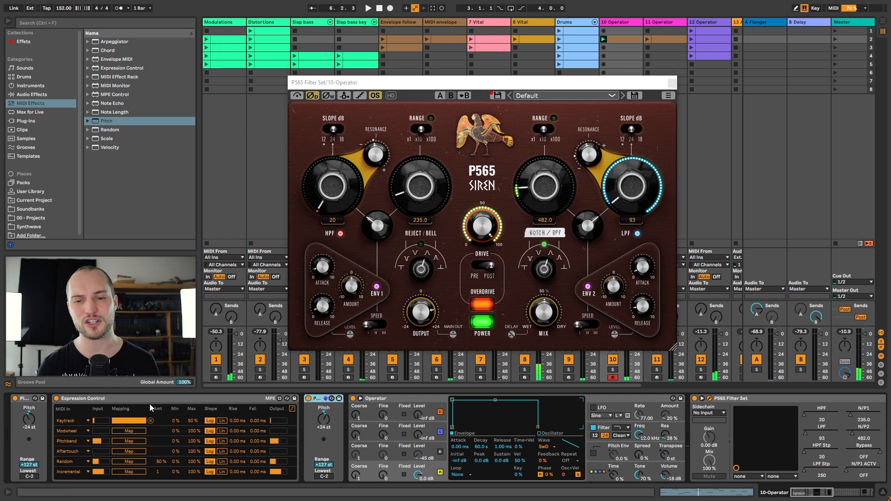
click(29, 400)
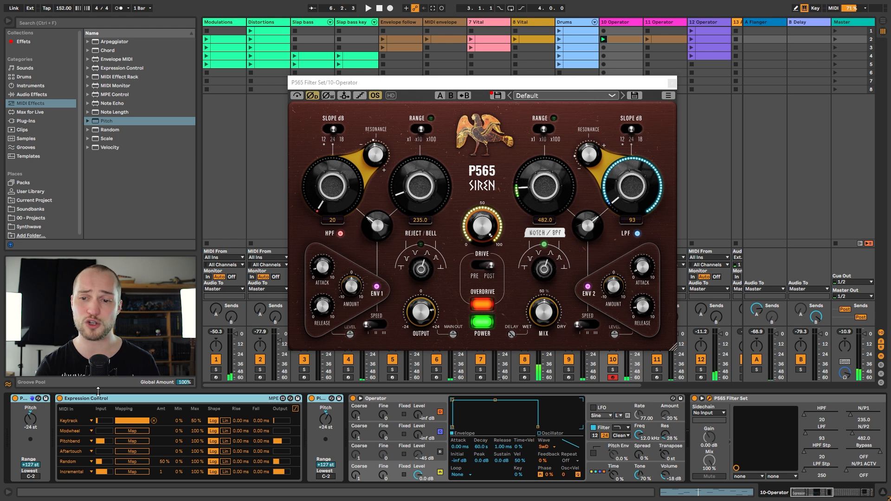
key(ctrl+g)
click(16, 407)
- Map the pitch amounts of both Pitch devices to the rack's Macro 1
click(51, 399)
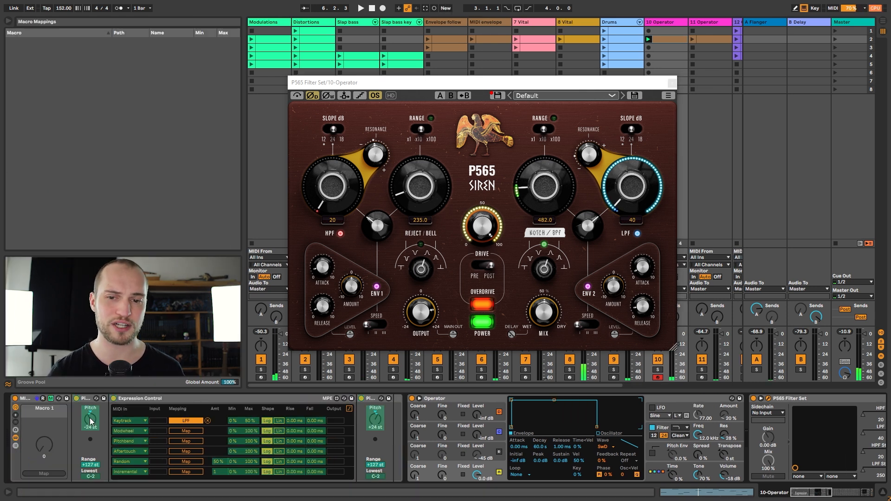
click(46, 473)
click(378, 425)
click(45, 473)
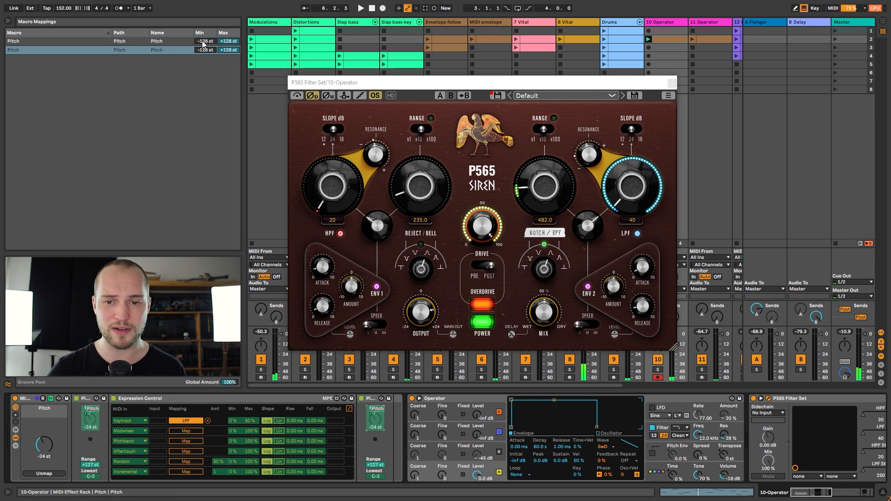
- Set the first Pitch macro mapping's range to -24 st minimum and +12 st maximum
click(202, 42)
click(203, 41)
text(-24)
key(Return)
click(228, 43)
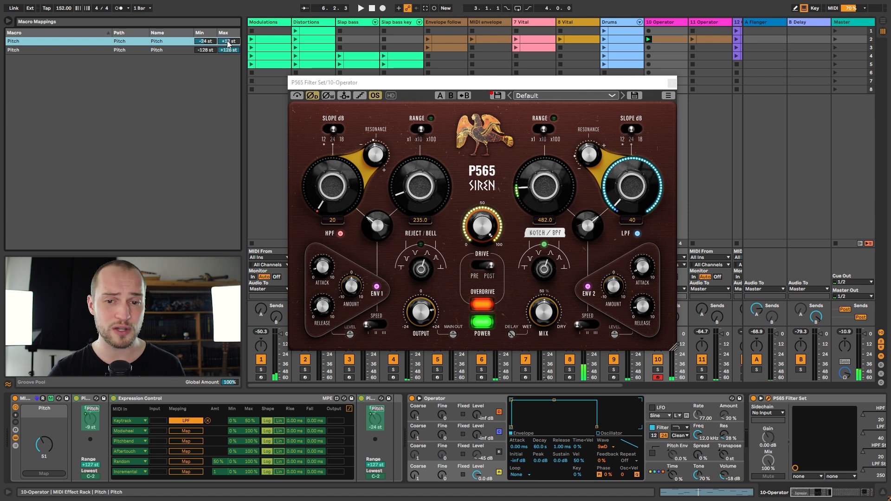
- Invert the second Pitch macro mapping by setting its minimum to 24 st and lowering its maximum
click(203, 50)
text(24)
key(Return)
click(229, 50)
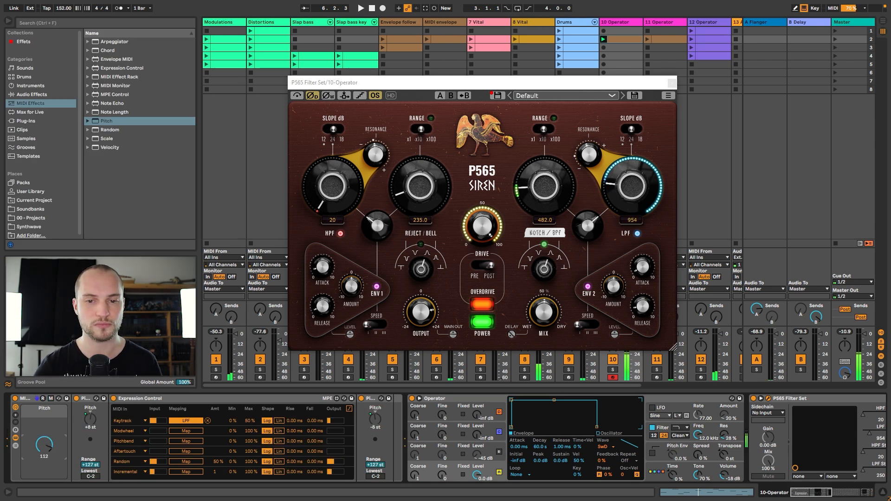
- Arm the Slap bass keytrack track and raise its instrument rack's Pitch macro during playback
click(347, 377)
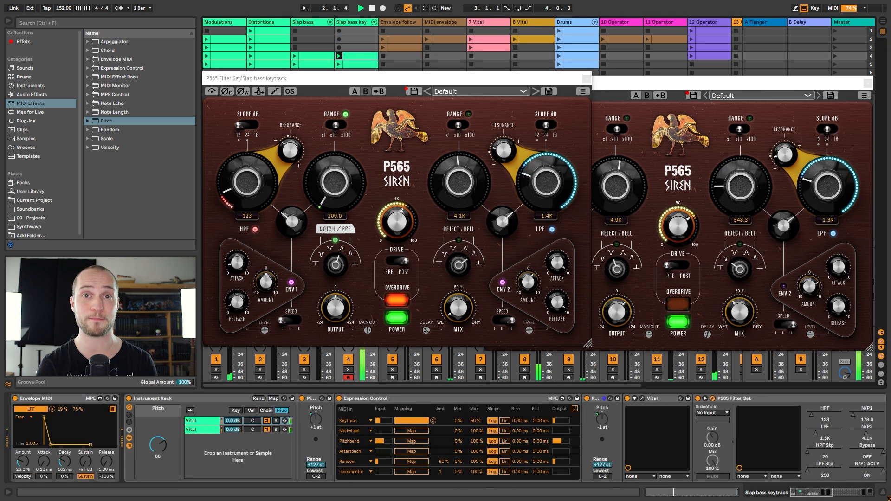
drag(156, 448, 156, 389)
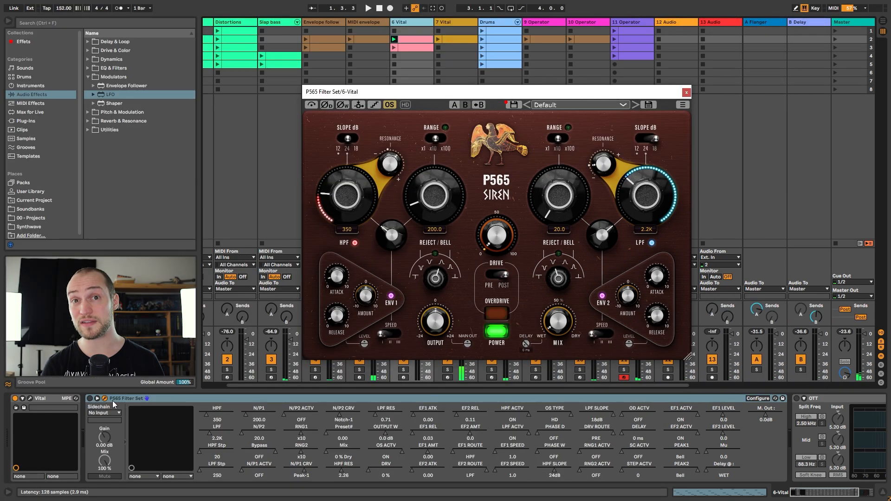
- Open the Vital synth on the 6 Vital track and audition its patch during playback
click(30, 399)
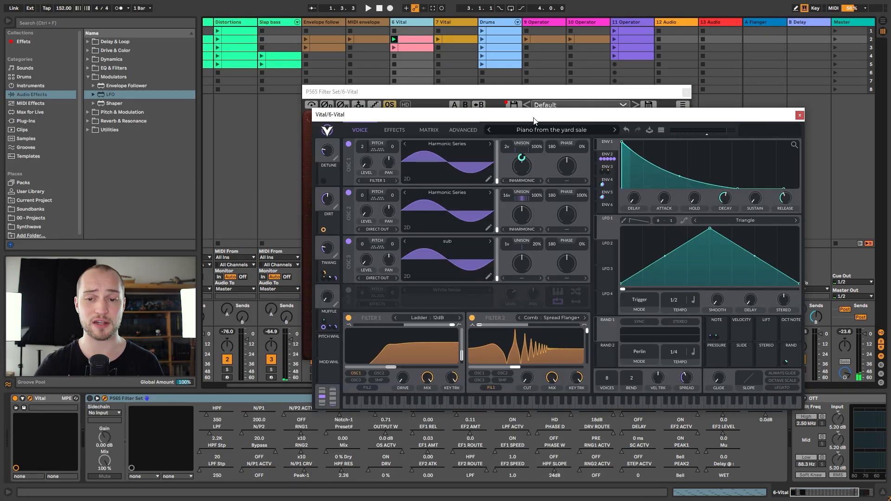
drag(534, 120, 474, 103)
key(space)
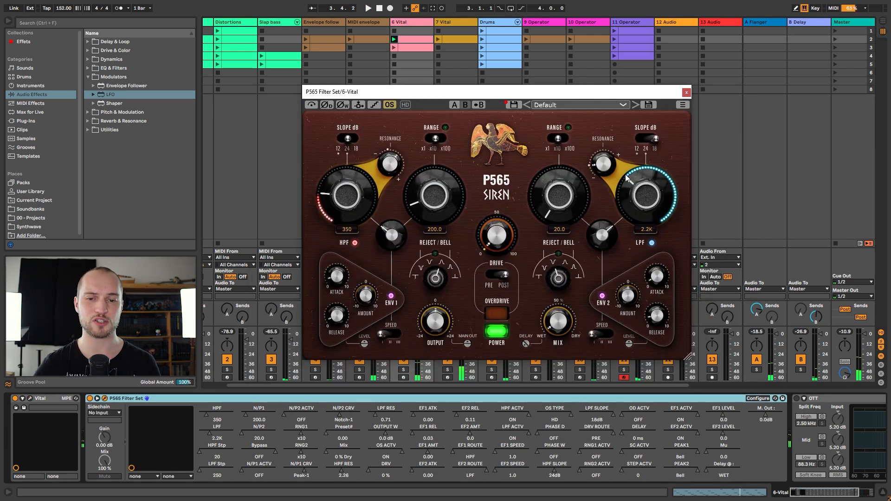
key(space)
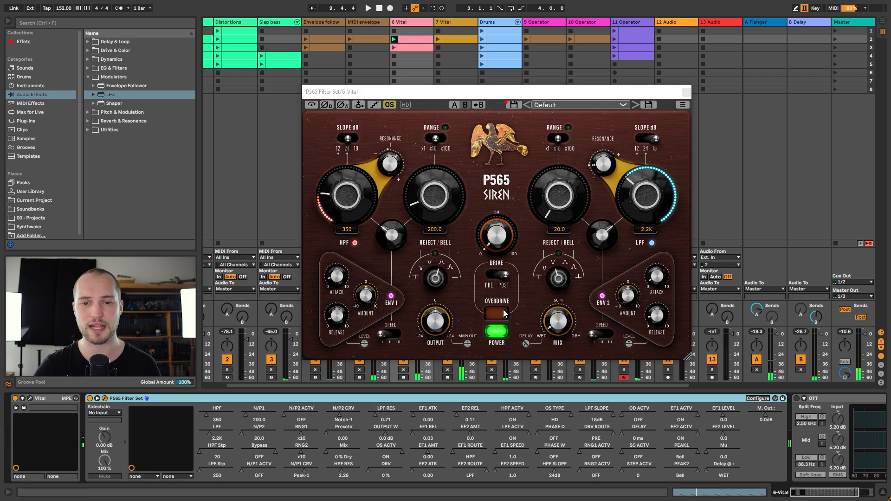
- Audition the 6 Vital track's P565 Delay during playback by raising it and returning it to 0 ms
drag(528, 345, 528, 331)
key(space)
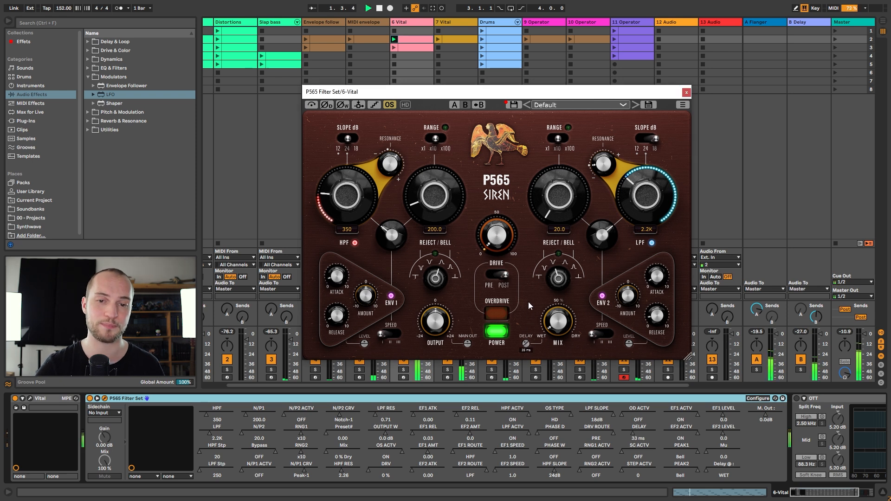
drag(538, 222, 538, 361)
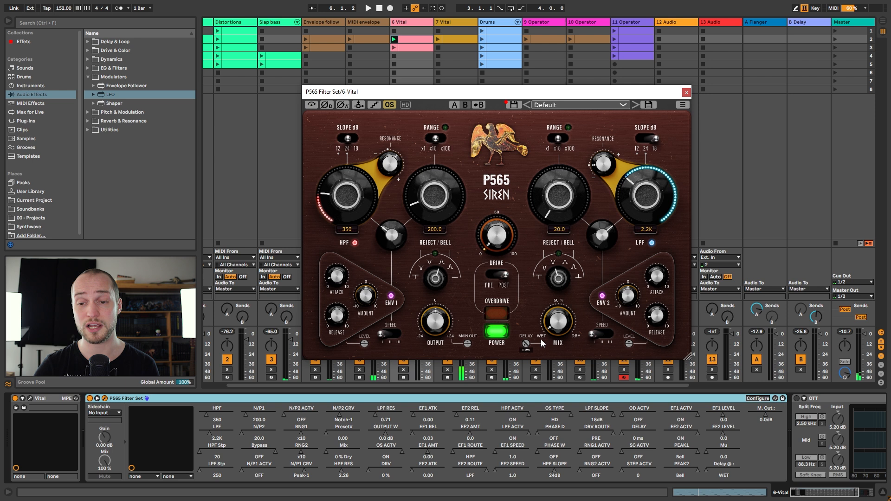
- Insert an LFO before the 6 Vital track's P565, map it to Delay, and lower its depth to 16.7% and rate to 0.07 Hz
drag(103, 100, 88, 422)
click(741, 436)
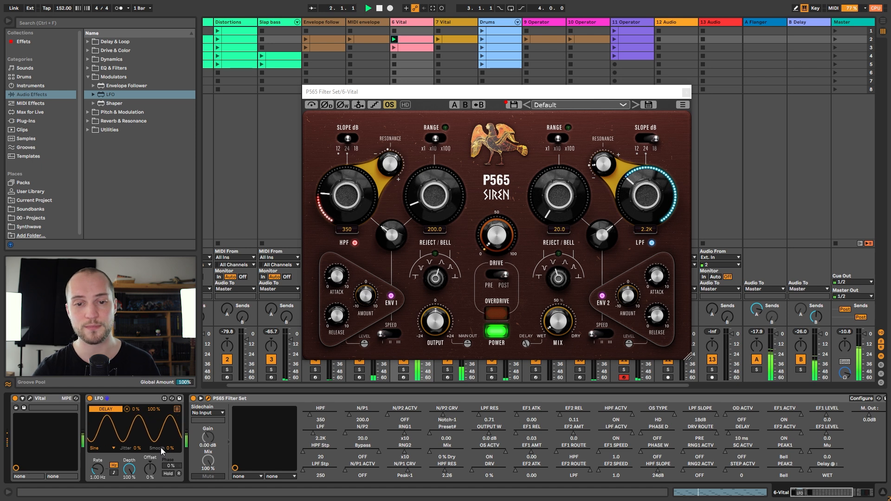
drag(129, 469, 129, 491)
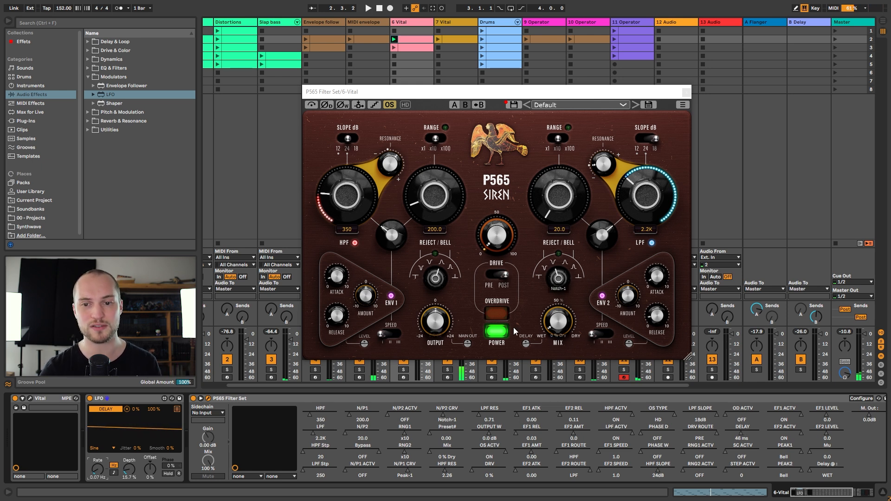
key(space)
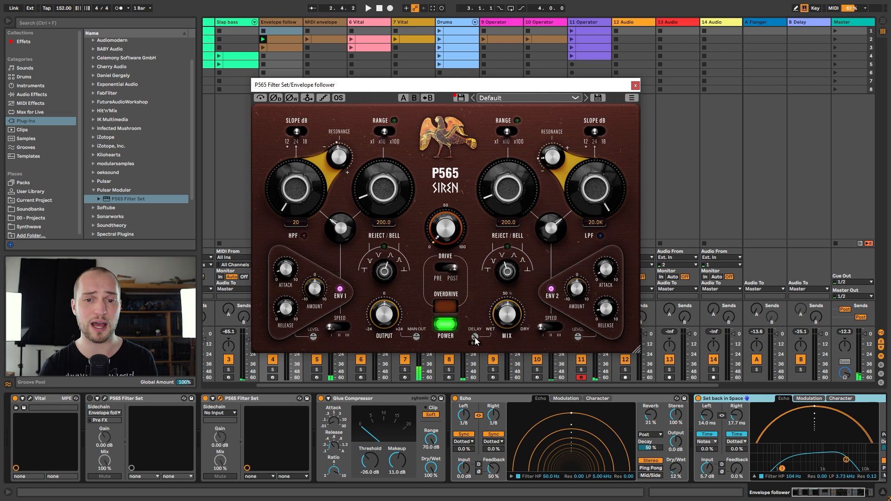
- Audition the Delay on the Envelope follower track's second P565 and modulate it with a new LFO mapped over a 5% to 15% range
key(space)
mouse_move(475, 337)
mouse_down()
mouse_move(475, 328)
mouse_move(473, 347)
mouse_up()
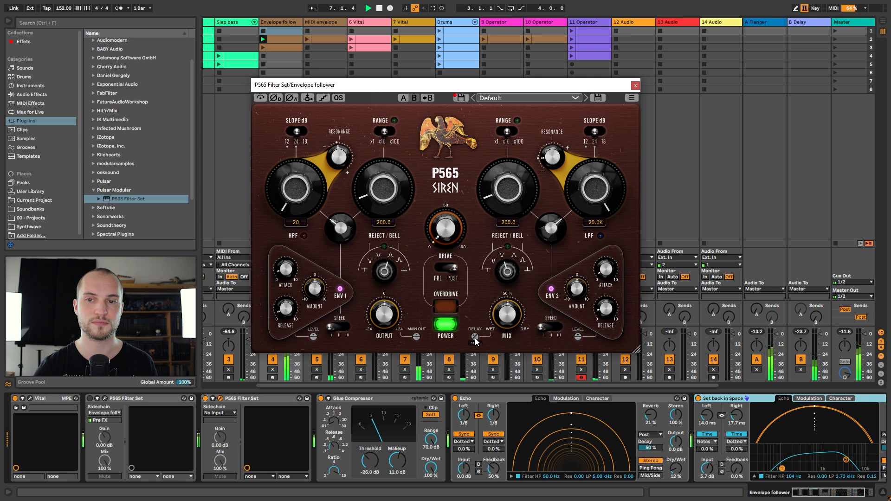
click(31, 95)
drag(110, 94, 192, 419)
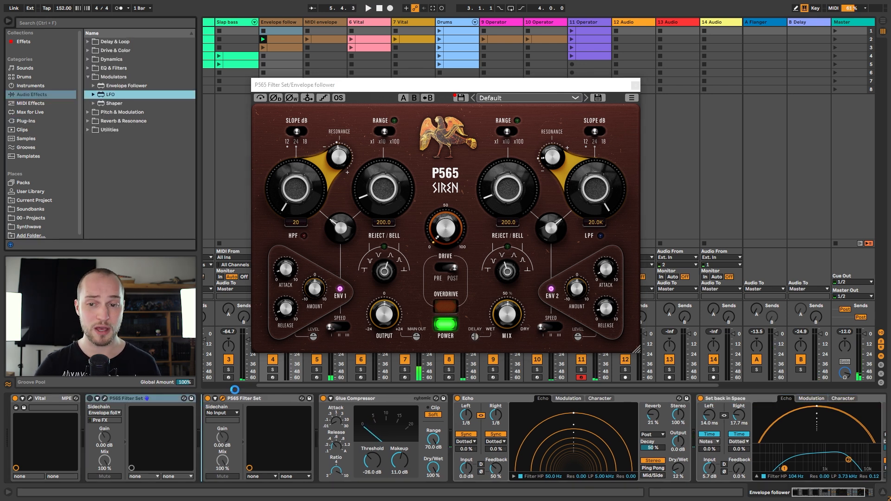
drag(235, 390, 235, 391)
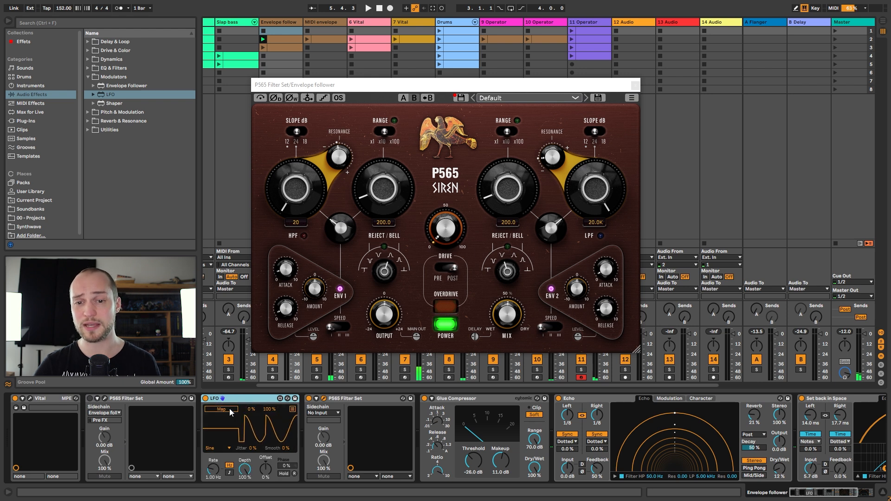
click(230, 412)
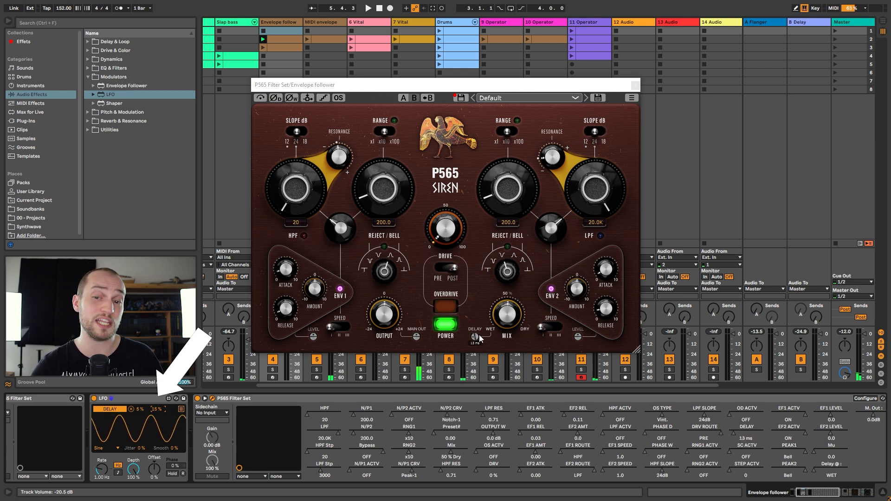
key(space)
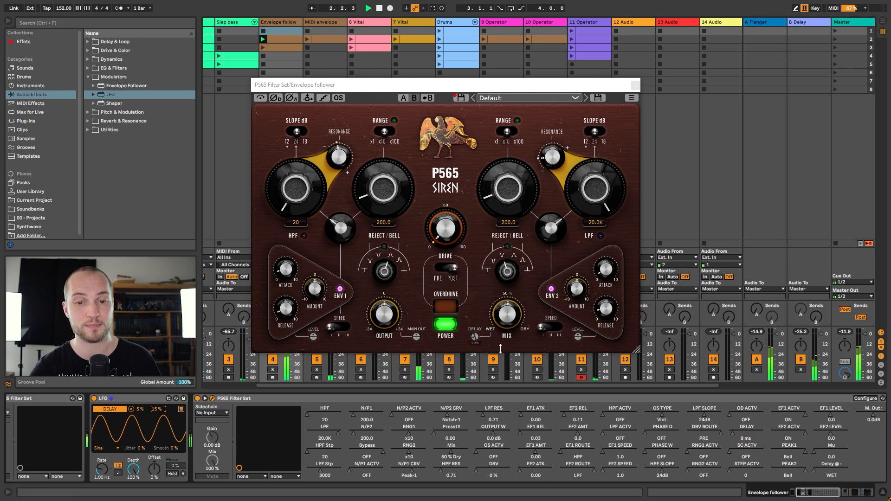
drag(156, 410, 141, 397)
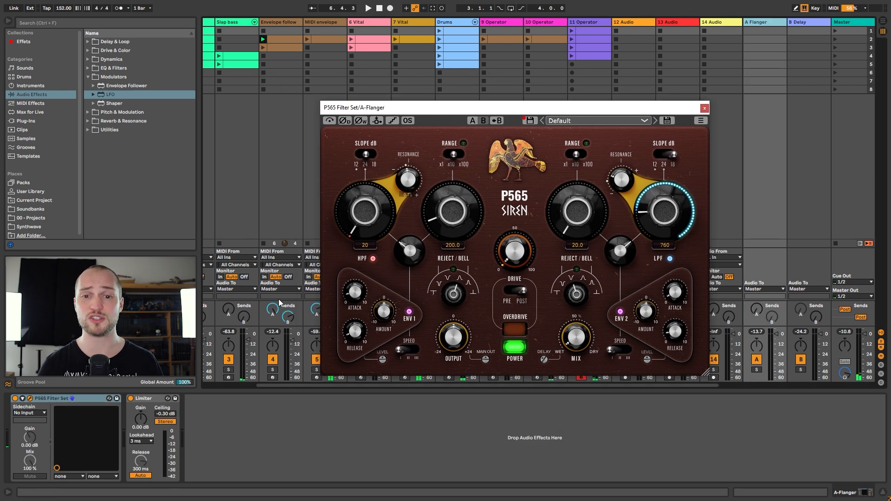
- Set the Envelope follower track's send to A-Flanger at 0 dB and enable the A-Flanger return's own A send
drag(274, 309, 274, 312)
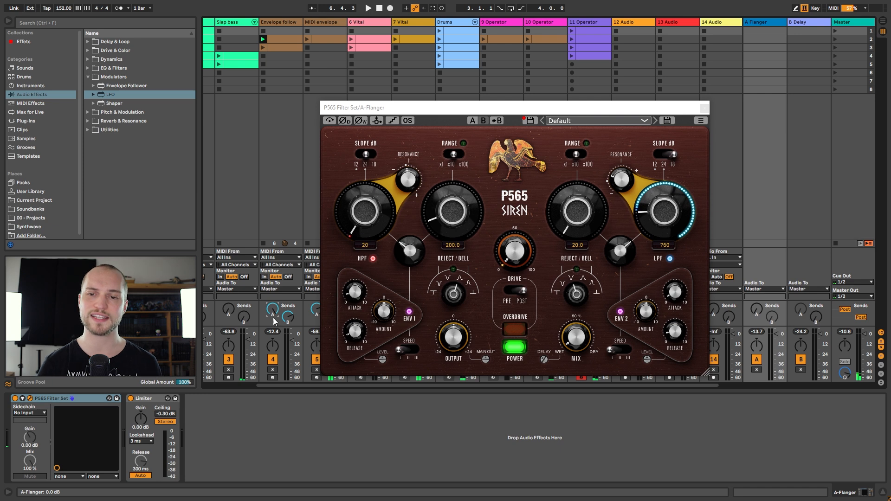
click(577, 327)
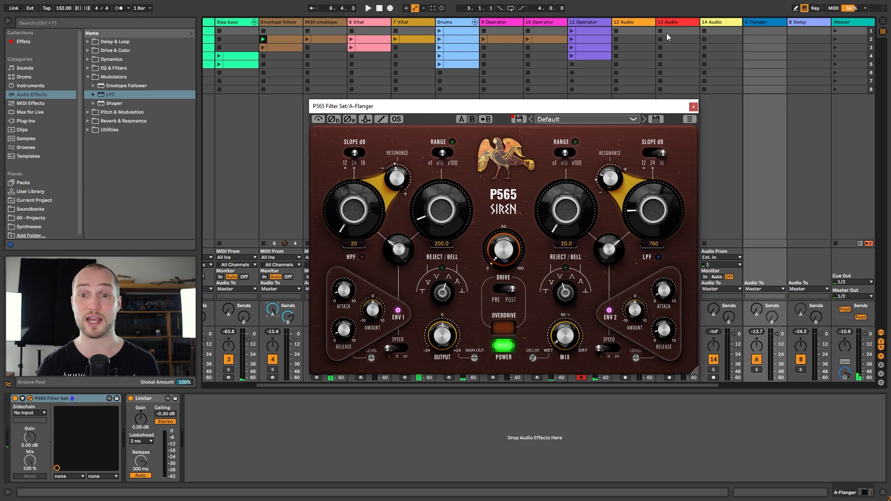
right_click(757, 311)
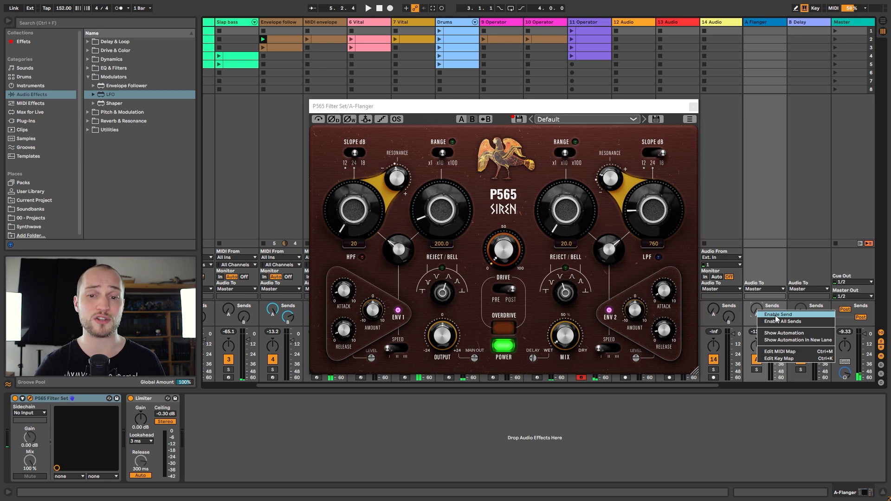
click(776, 317)
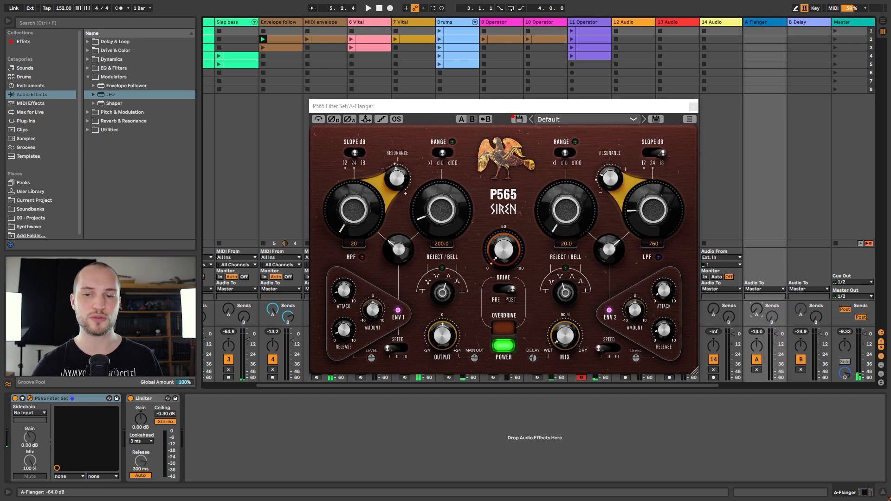
- Raise the A-Flanger return's own A send to about -14.6 dB for feedback and vary it and the P565 Delay during playback
drag(757, 309, 757, 306)
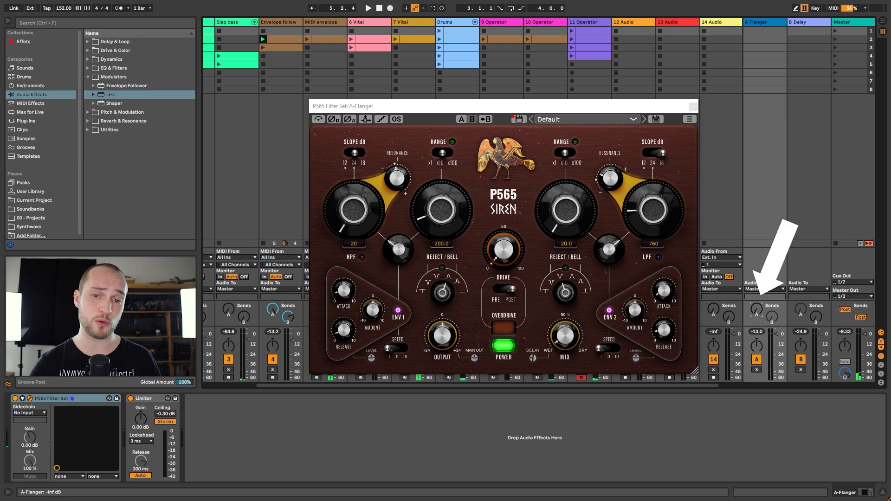
key(space)
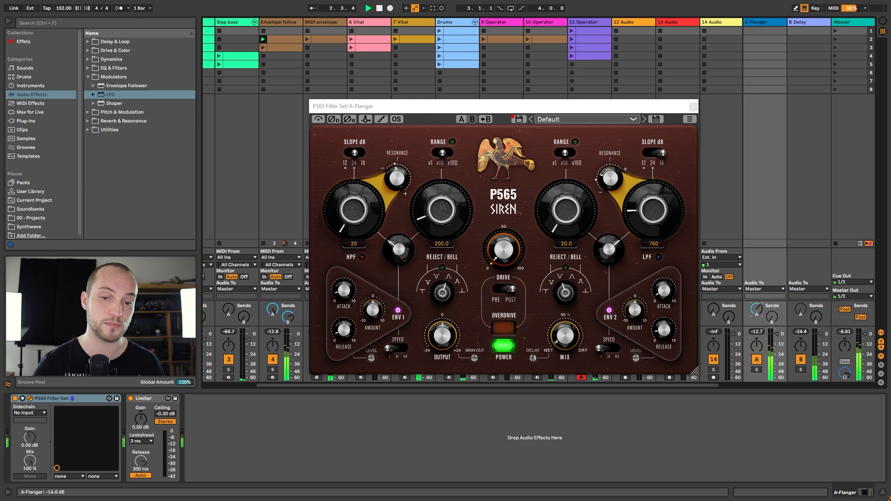
click(533, 357)
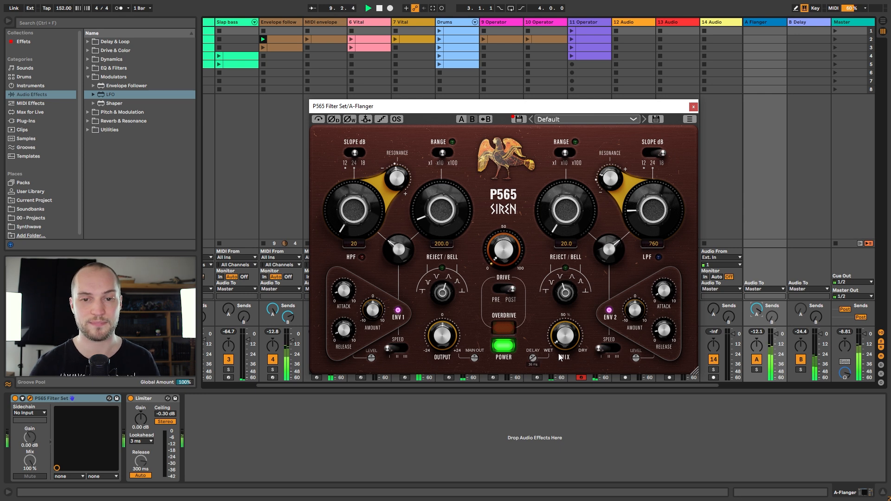
drag(755, 313, 755, 323)
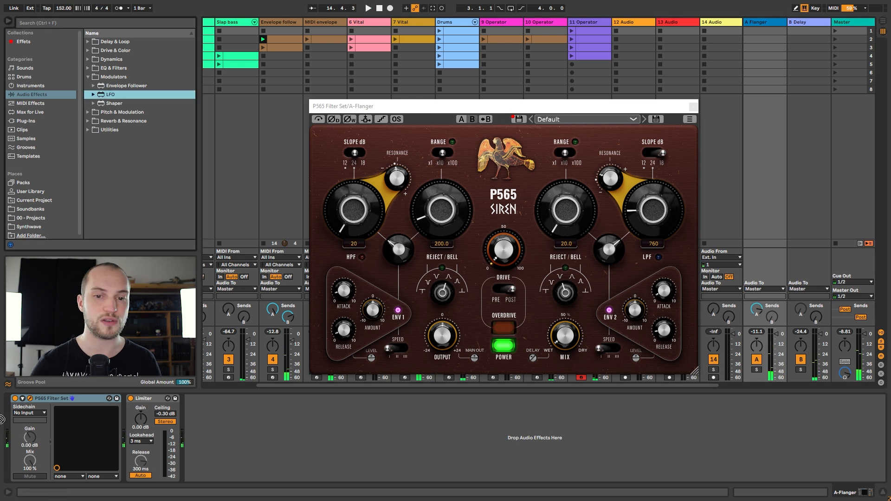
- Insert an LFO before the P565 on the A-Flanger return and expose the P565's parameters for mapping
drag(110, 95, 10, 427)
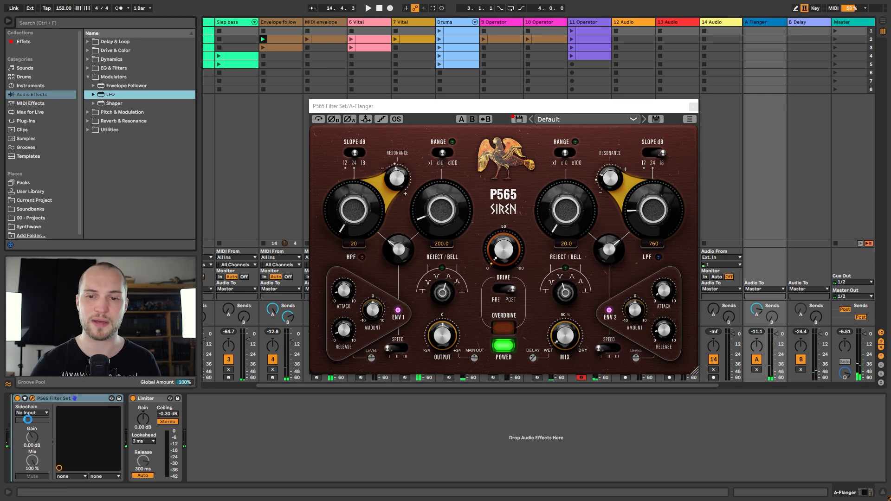
click(125, 399)
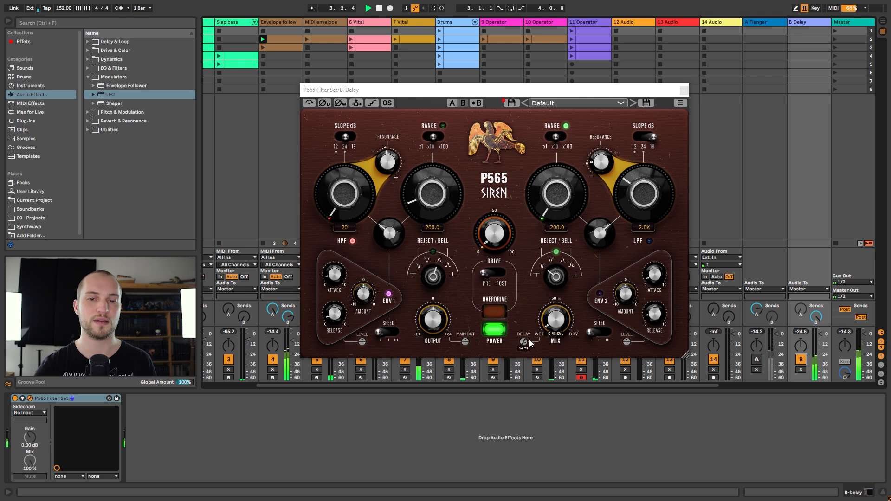
- Raise the Drive to about 64% and enable the low-pass filter on the B-Delay return's P565
key(space)
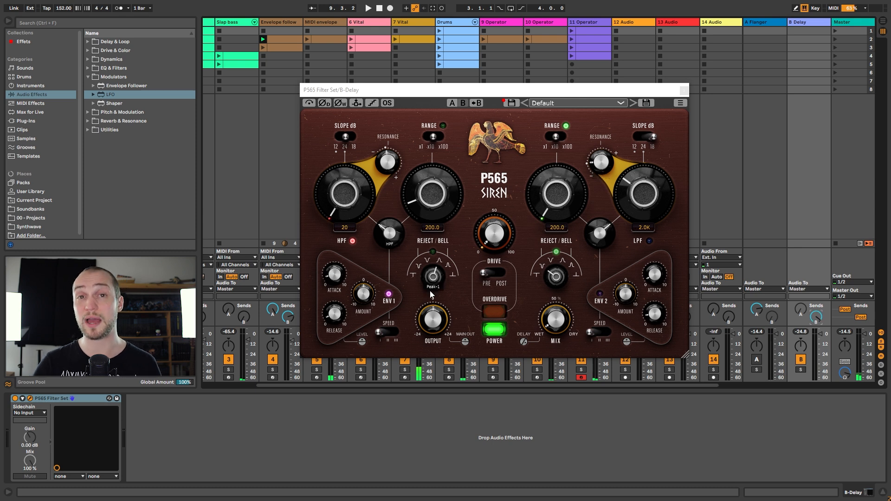
drag(496, 231, 519, 144)
click(649, 240)
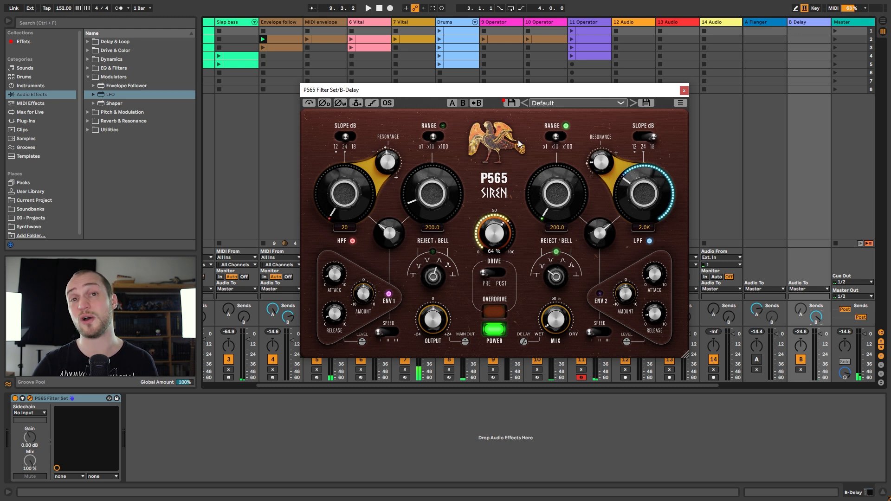
drag(499, 218, 493, 238)
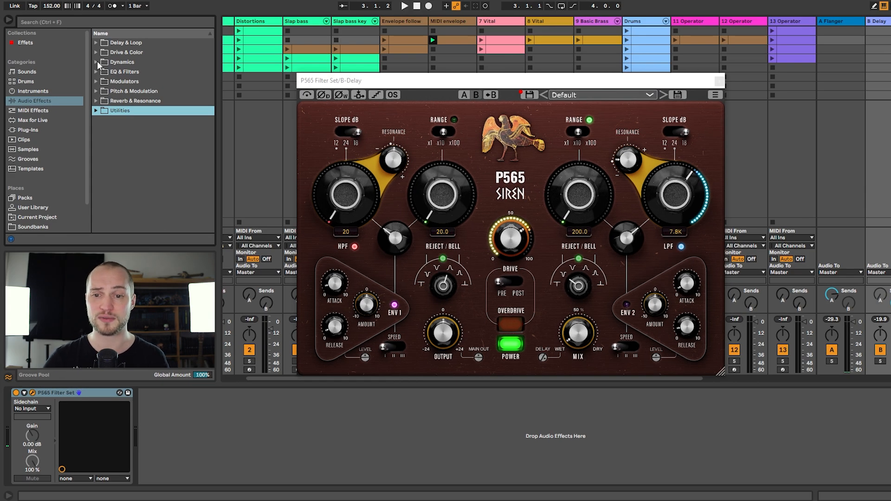
- Insert a Limiter after the P565 on the B-Delay return
click(97, 63)
drag(119, 101, 210, 427)
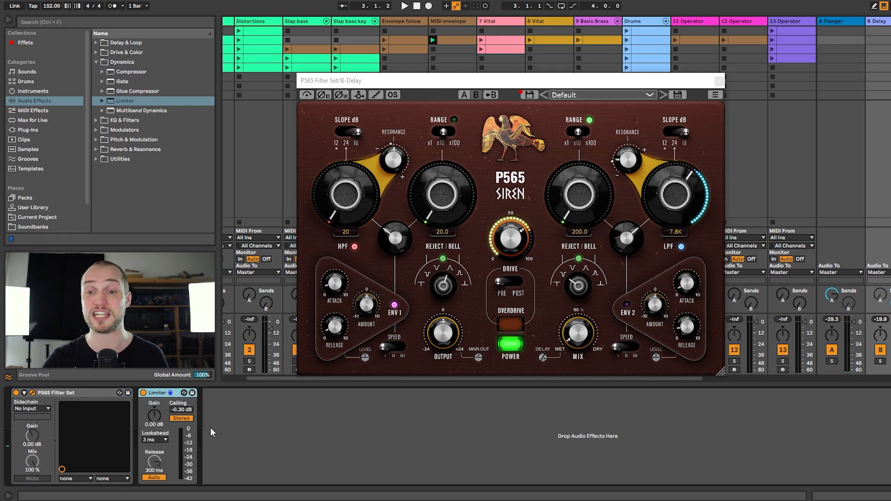
- Lower the B-Delay P565's low-pass cutoff to 818 Hz during playback and switch the Drive routing to POST
key(space)
drag(678, 227, 683, 268)
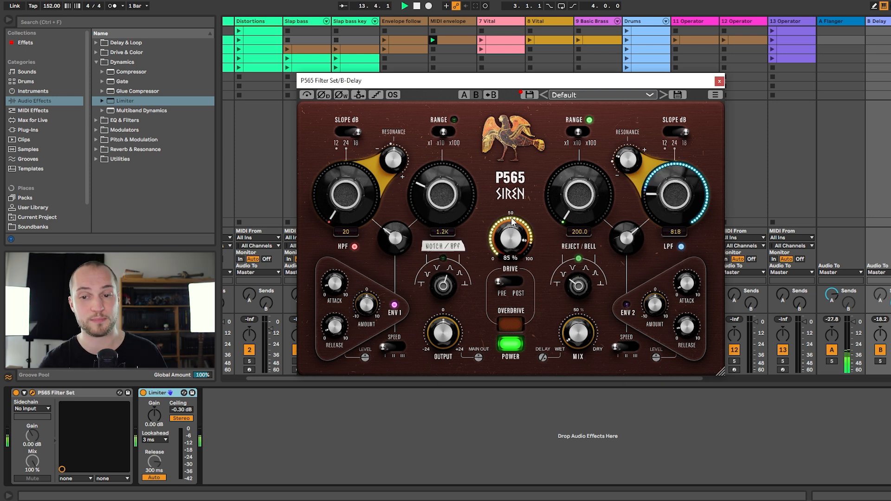
click(500, 280)
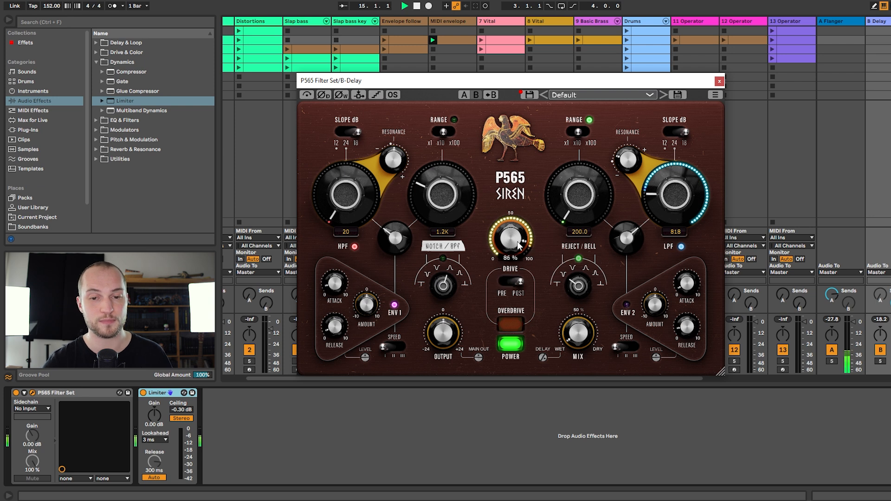
- Raise the second reject/bell filter's frequency to about 296 Hz and sweep the low-pass cutoff down to 40 Hz
drag(577, 208, 577, 192)
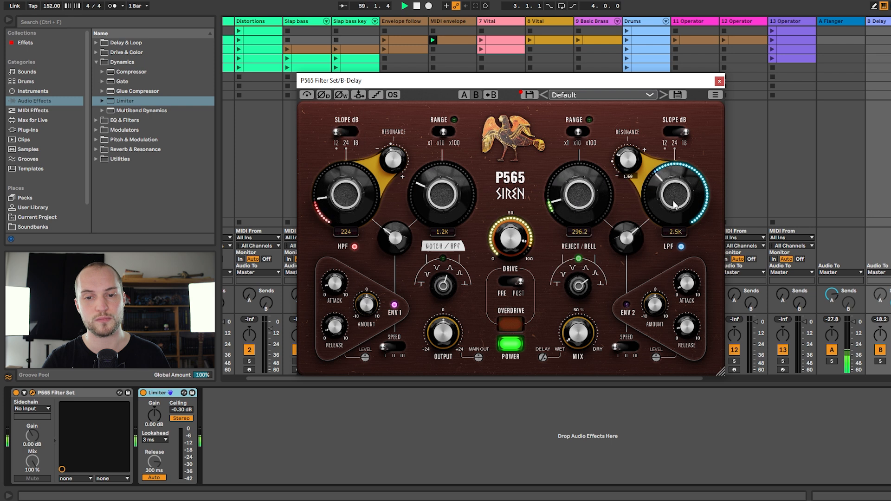
scroll(675, 209, down, 2)
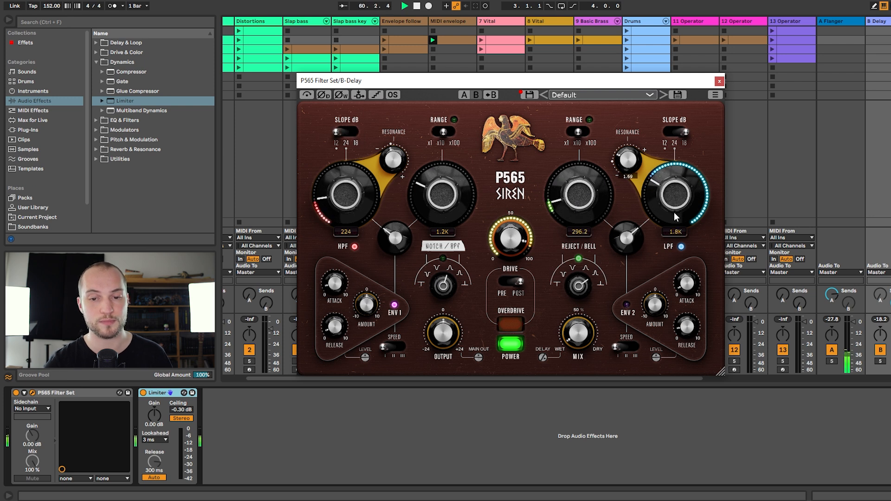
drag(675, 219, 678, 281)
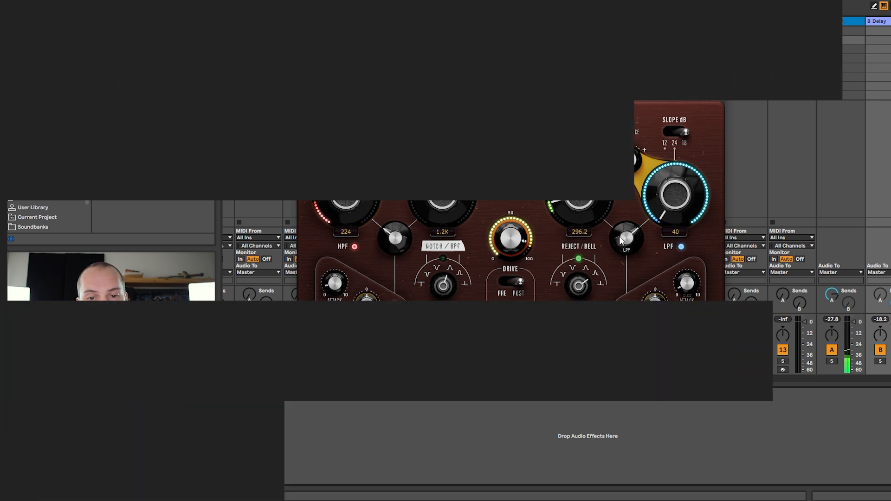